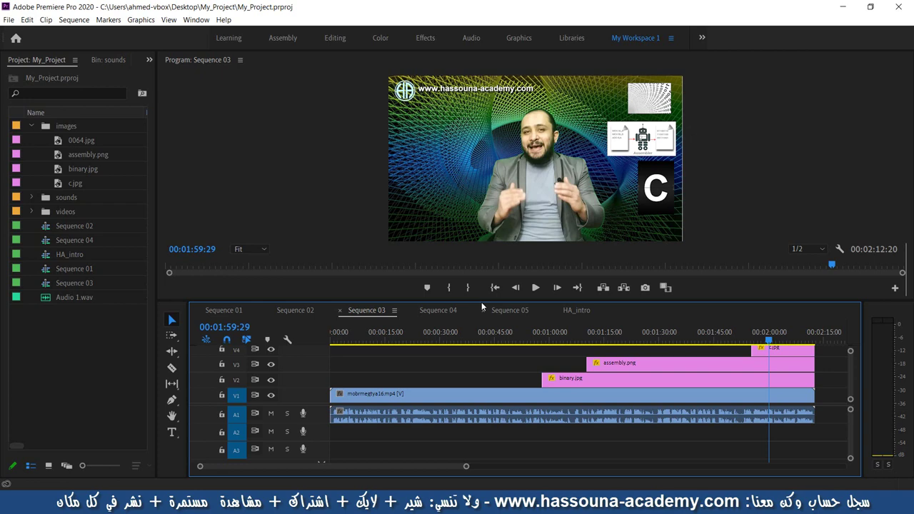
# Switch the timeline from Sequence 03 via Sequence 01 to Sequence 02.
pyautogui.moveTo(393, 466); pyautogui.dragTo(454, 468)
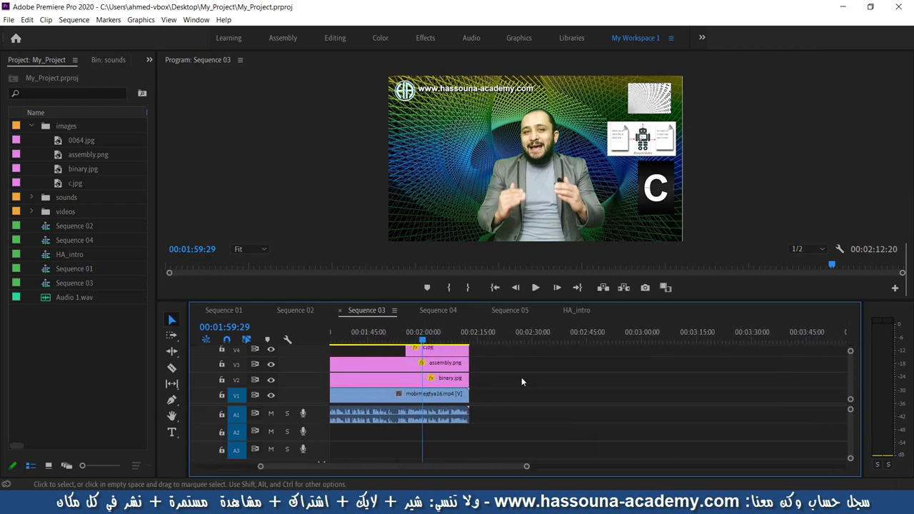
pyautogui.click(500, 340)
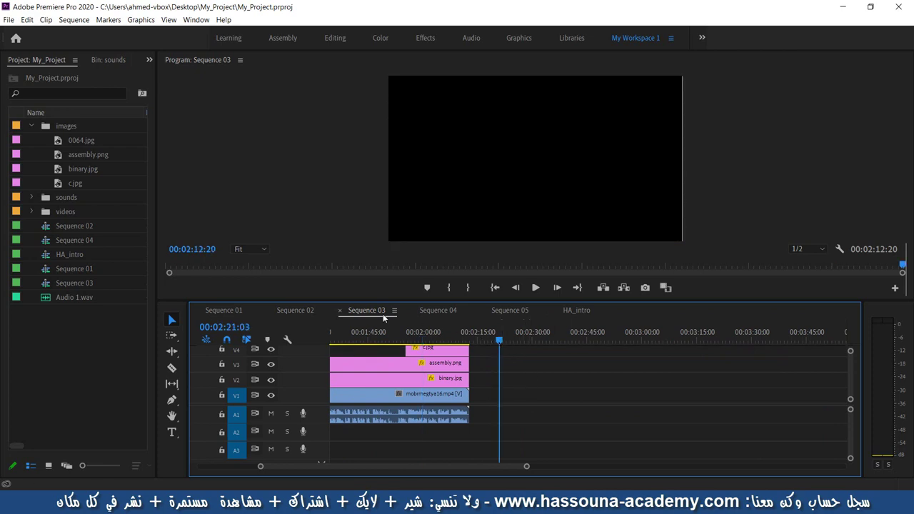
pyautogui.click(235, 310)
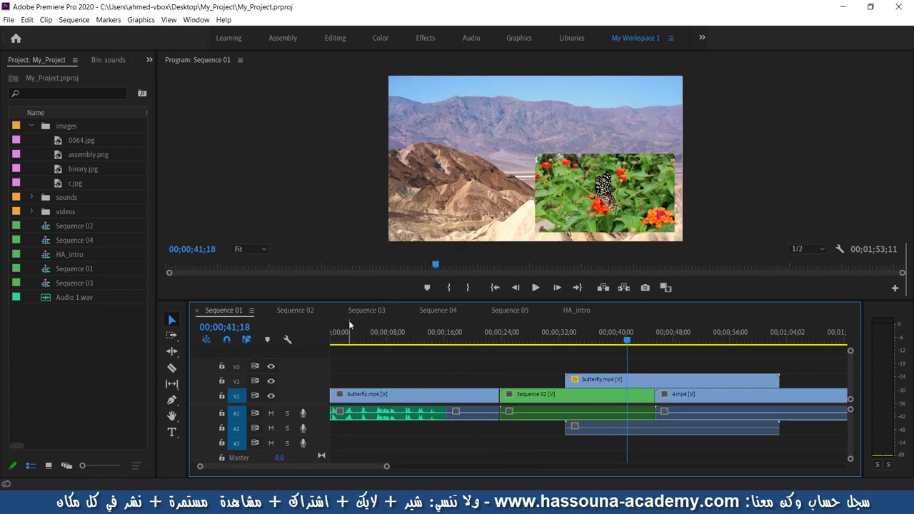
pyautogui.click(295, 312)
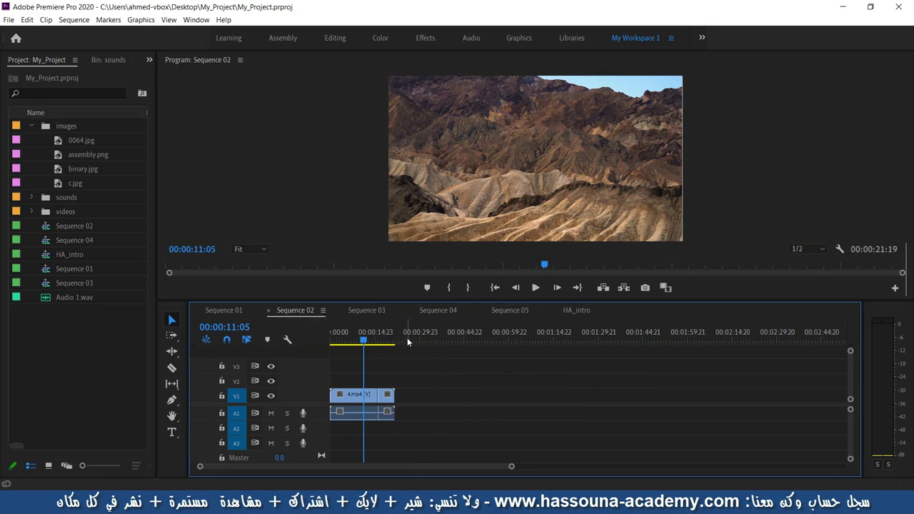
# Scrub through the 4.mp4 clip in Sequence 02 and collapse the images bin.
pyautogui.moveTo(408, 342); pyautogui.dragTo(383, 344)
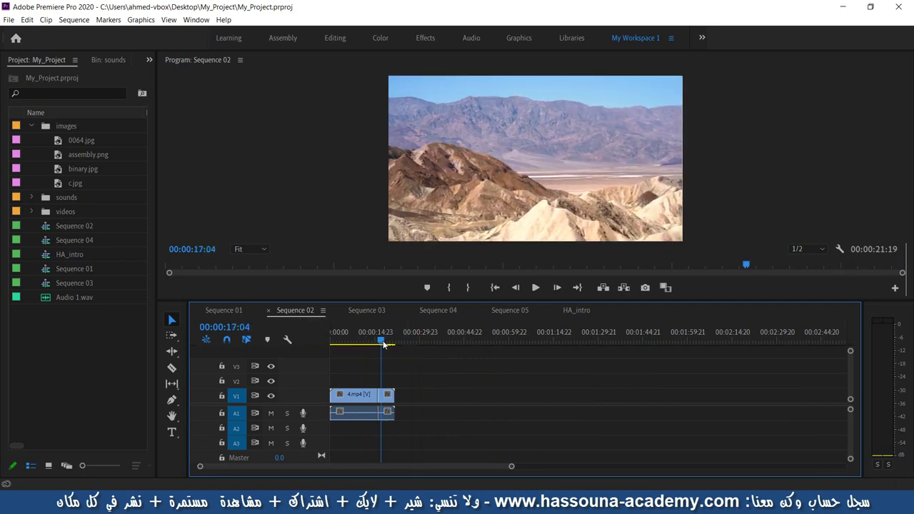
pyautogui.moveTo(384, 344); pyautogui.dragTo(415, 343)
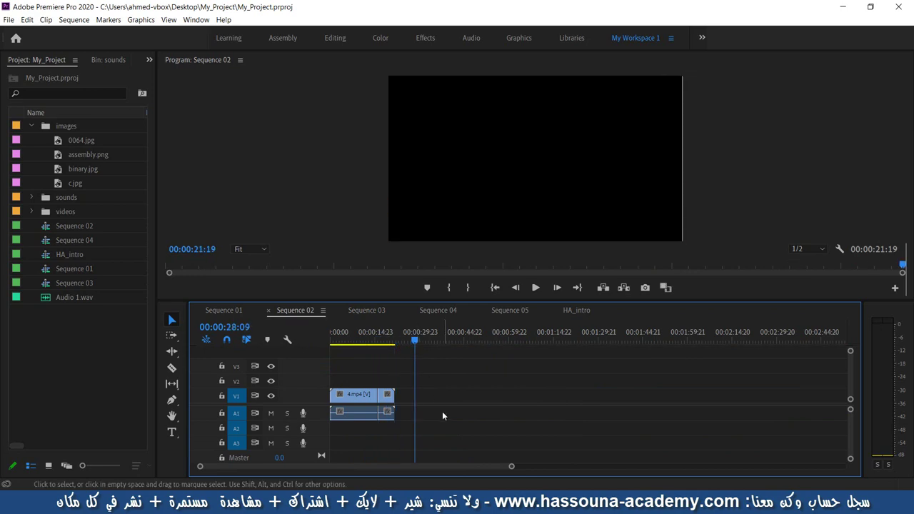
pyautogui.click(32, 126)
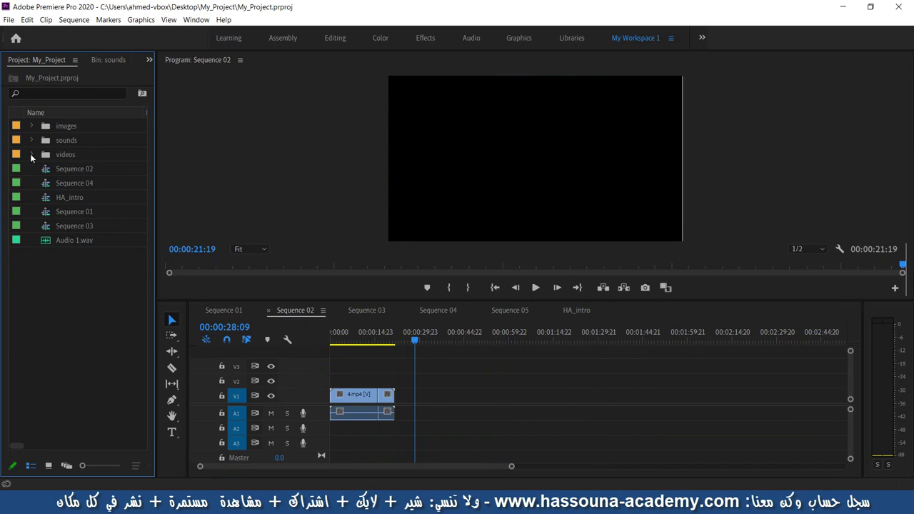
# Place mobrmegtya16.mp4 from the videos bin onto V1/A1 after 4.mp4, near 00:00:28:09.
pyautogui.click(31, 155)
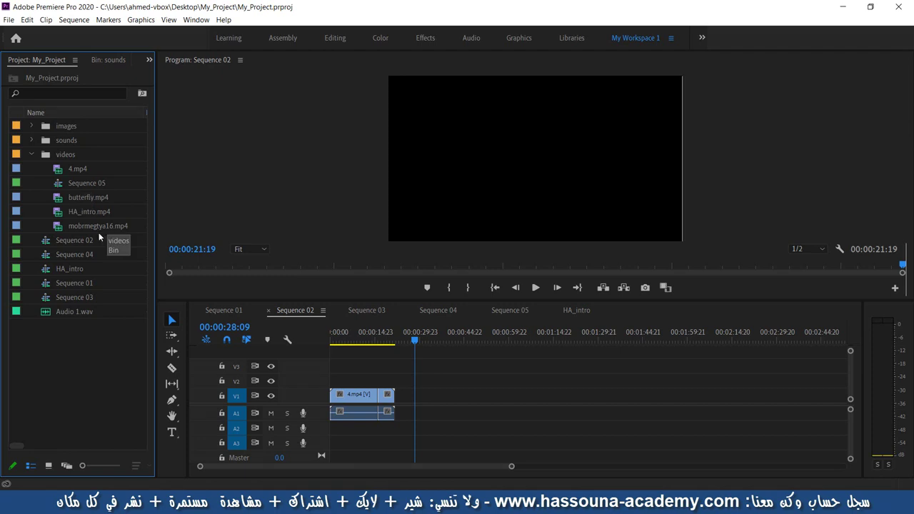
pyautogui.moveTo(75, 224)
pyautogui.mouseDown()
pyautogui.moveTo(432, 402)
pyautogui.moveTo(420, 402)
pyautogui.mouseUp()
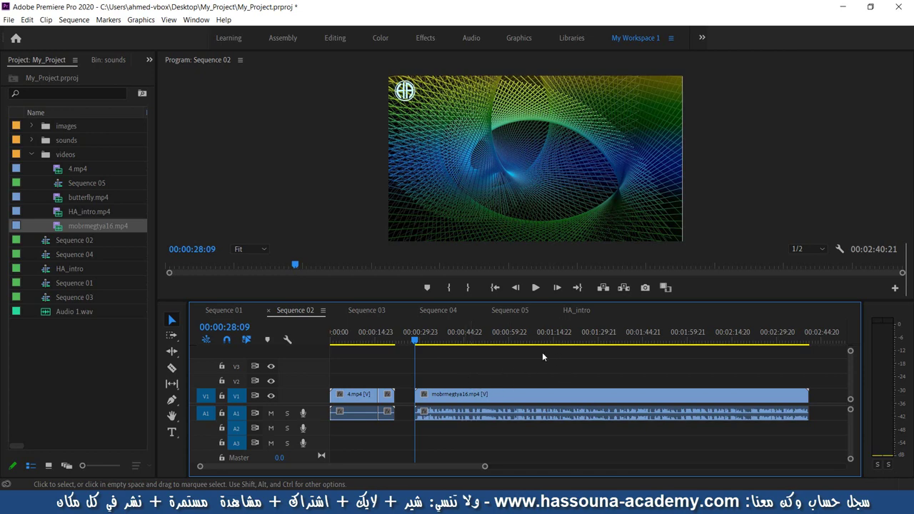
pyautogui.click(535, 288)
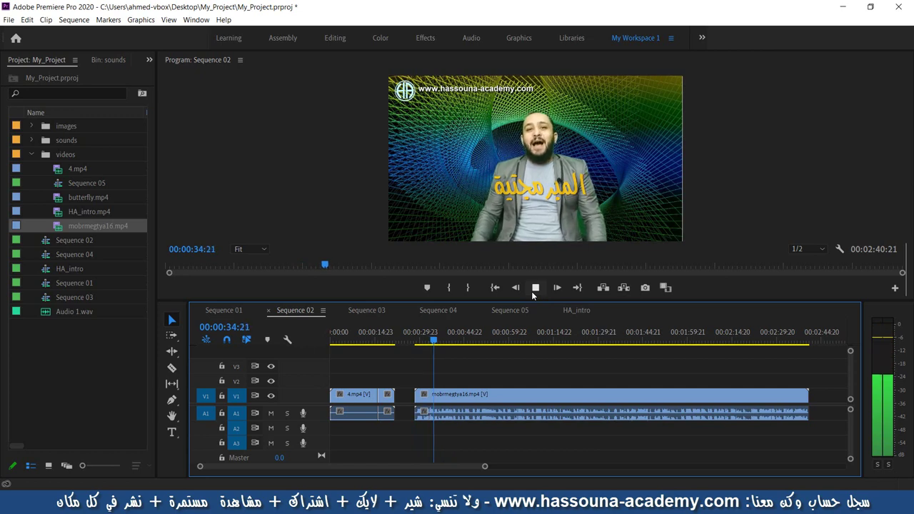
pyautogui.click(533, 292)
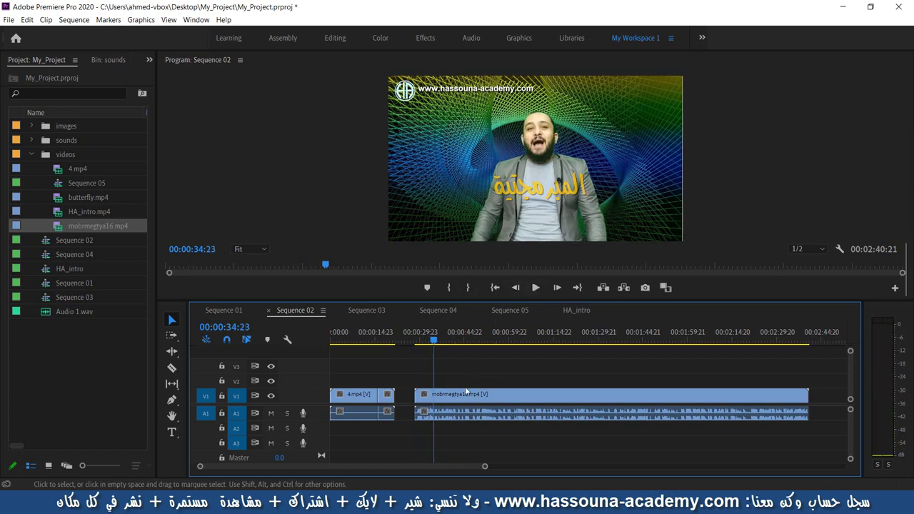
pyautogui.rightClick(33, 80)
pyautogui.click(34, 89)
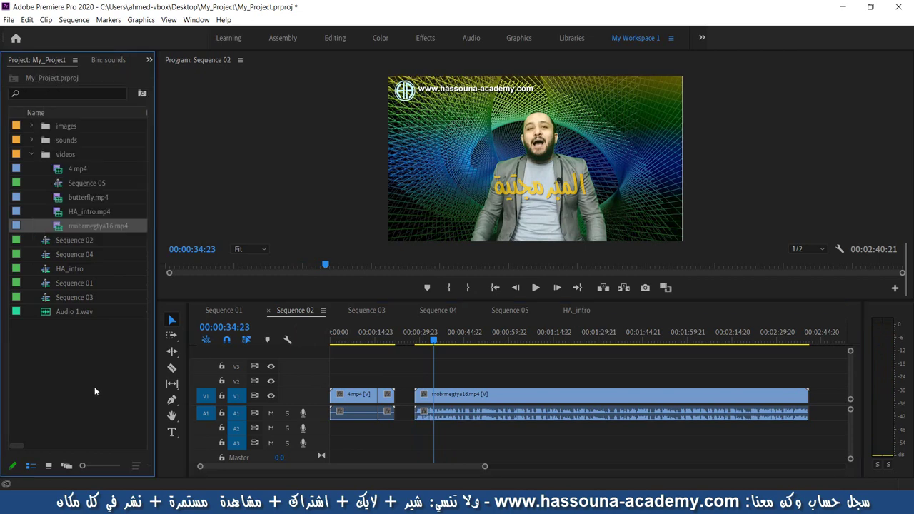
# Turn on the Project panel's Preview Area, select mobrmegtya16.mp4, and widen the panel.
pyautogui.rightClick(20, 61)
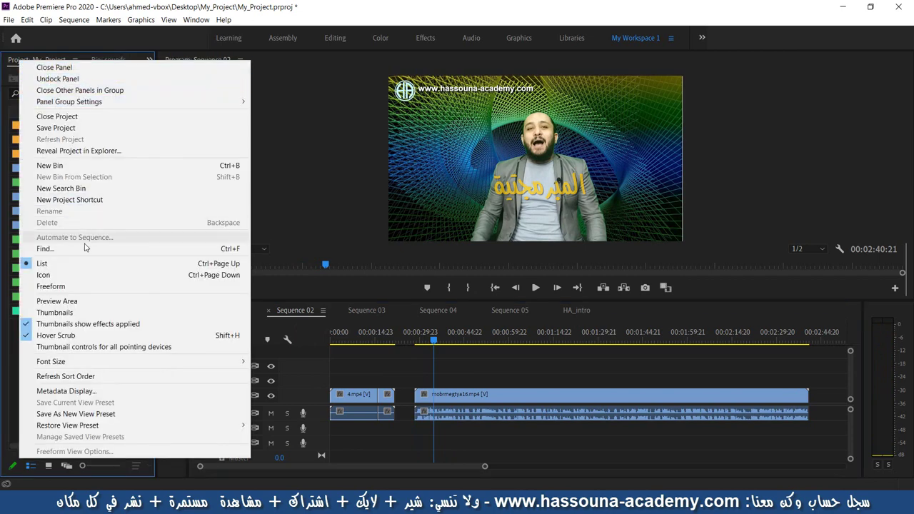
pyautogui.click(57, 301)
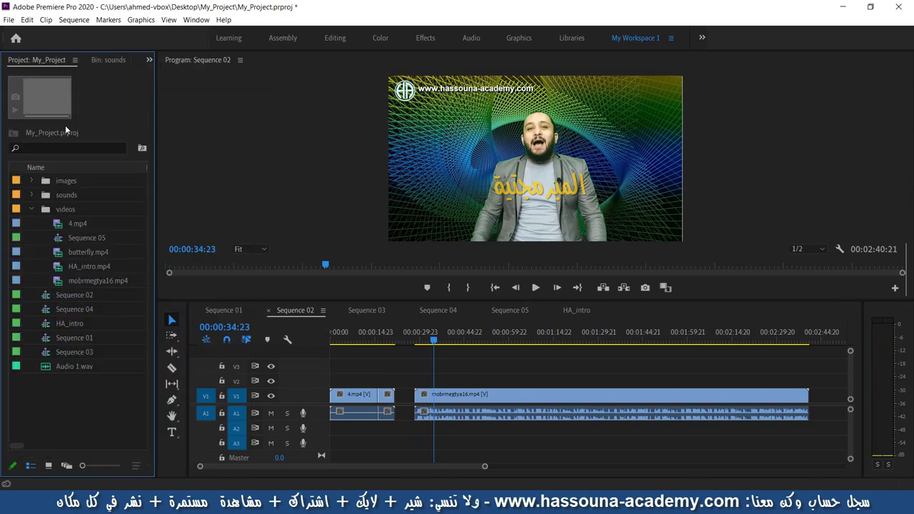
pyautogui.click(82, 283)
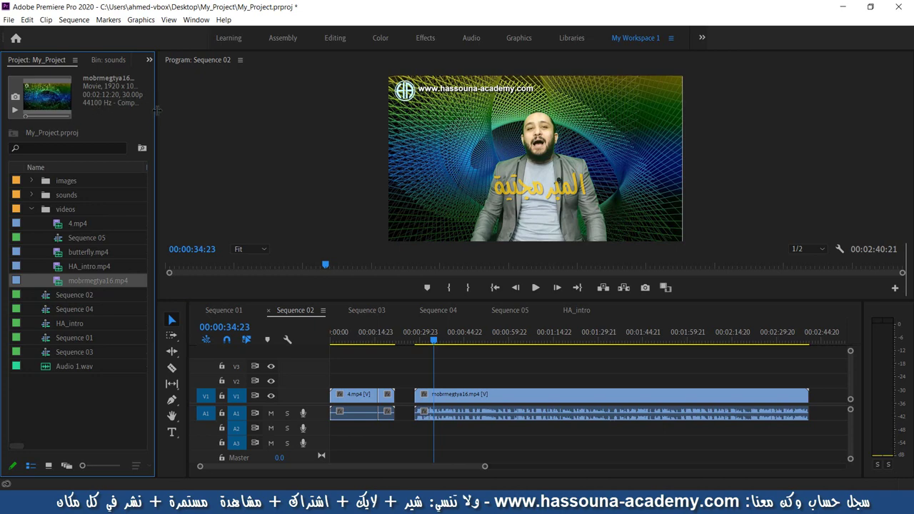
pyautogui.moveTo(157, 110)
pyautogui.mouseDown()
pyautogui.moveTo(255, 115)
pyautogui.moveTo(158, 110)
pyautogui.mouseUp()
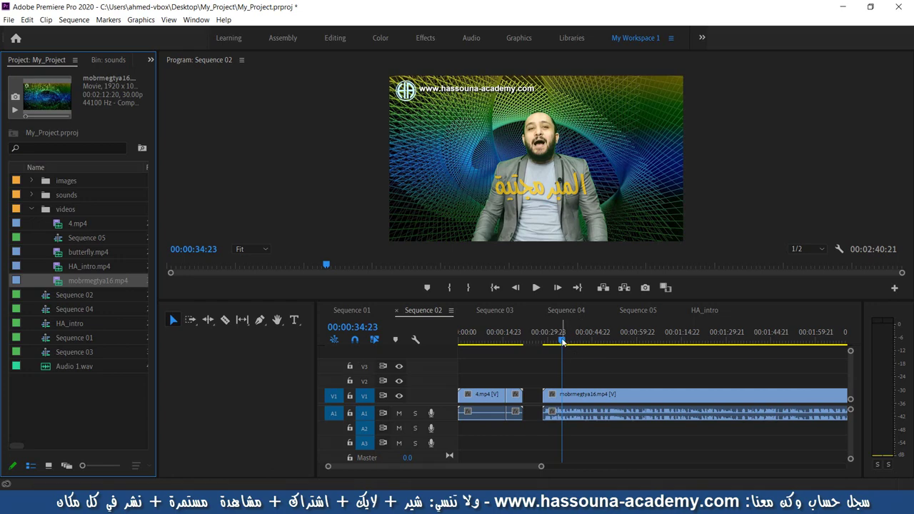
pyautogui.click(537, 341)
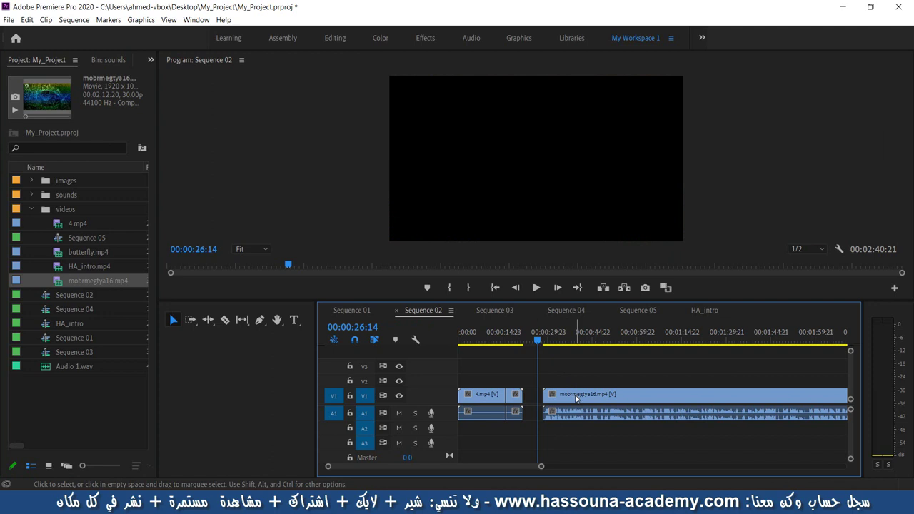
# Check mobrmegtya16's Speed/Duration settings: 100% speed, 00:02:12:12 duration, leaving them unchanged.
pyautogui.moveTo(575, 395)
pyautogui.rightClick(575, 397)
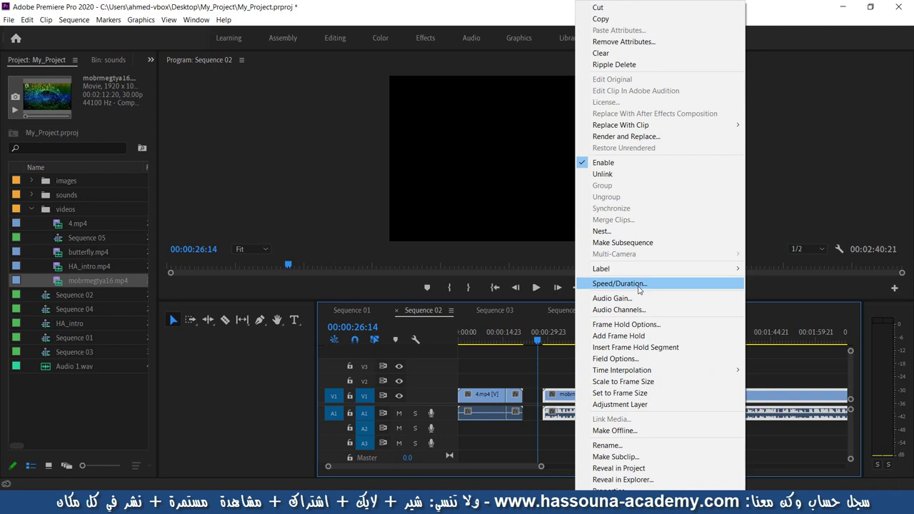
pyautogui.click(639, 289)
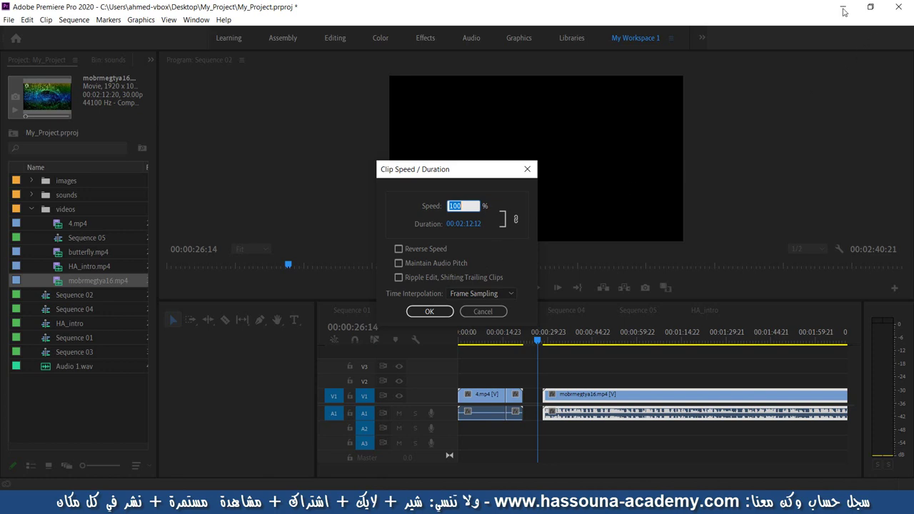
pyautogui.click(529, 169)
# Play mobrmegtya16.mp4 from the desktop's My_Project folder in Movies & TV.
pyautogui.click(844, 7)
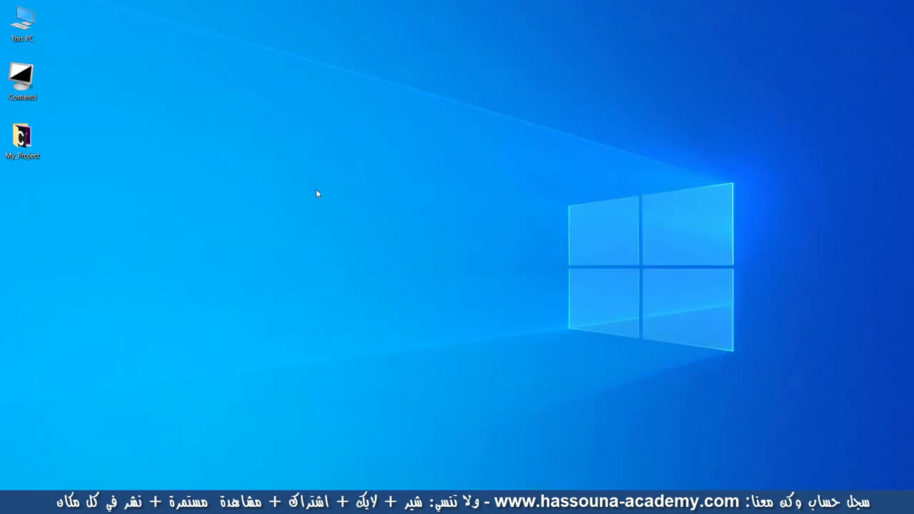
pyautogui.doubleClick(22, 137)
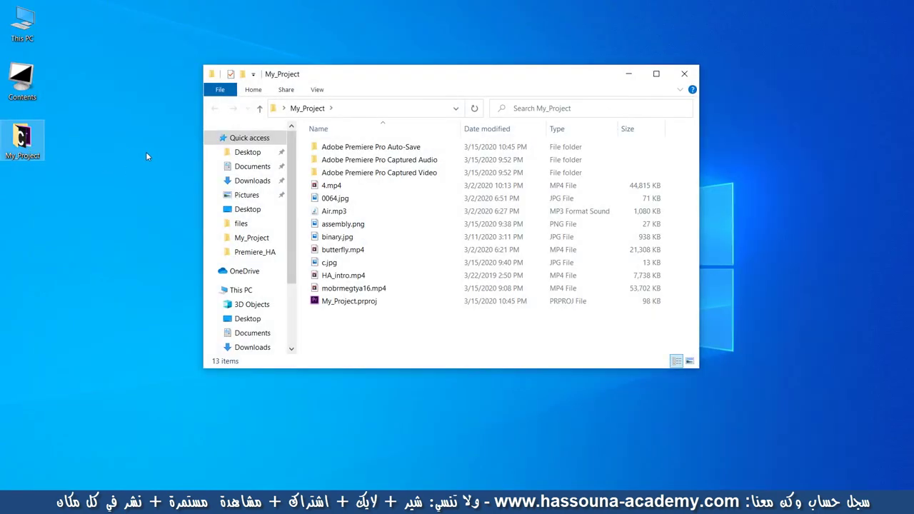
pyautogui.click(327, 289)
pyautogui.doubleClick(327, 288)
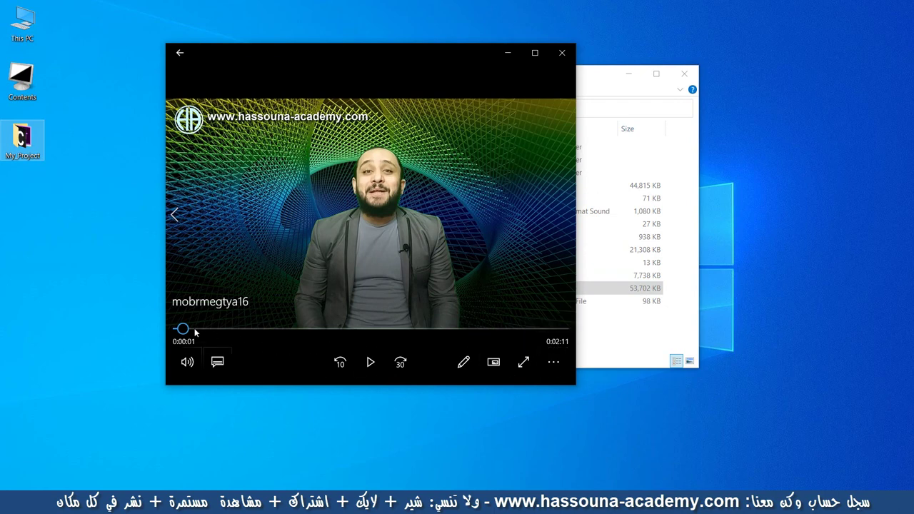
# Rewind the video, then close the Movies & TV player and the My_Project folder.
pyautogui.moveTo(185, 331); pyautogui.dragTo(135, 321)
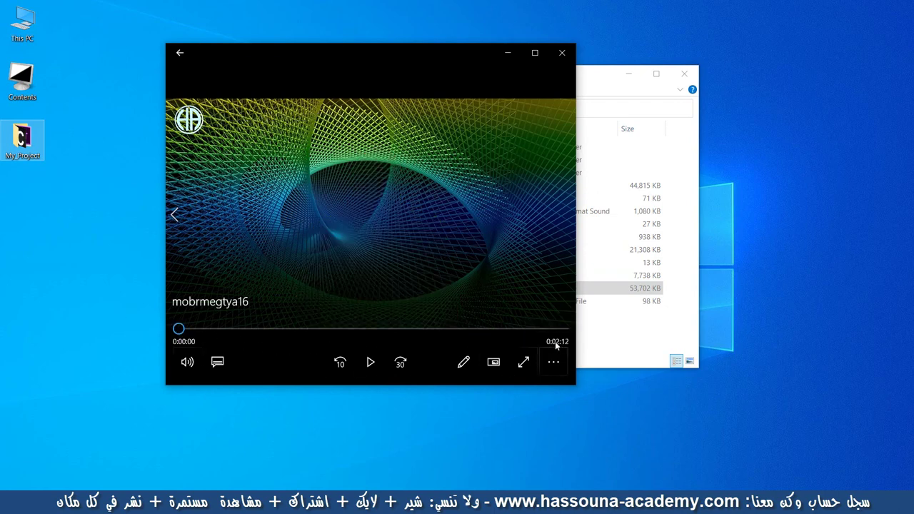
pyautogui.click(561, 53)
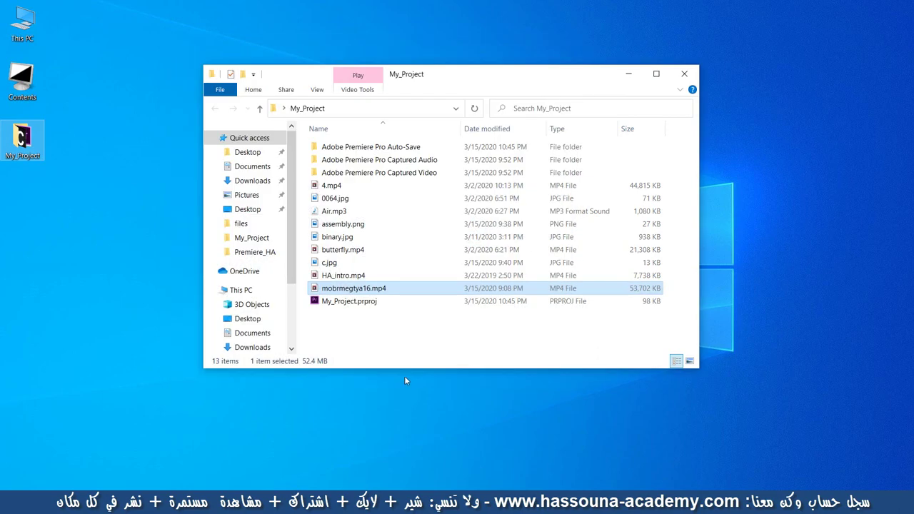
pyautogui.hotkey('alt', 'F4')
pyautogui.click(303, 477)
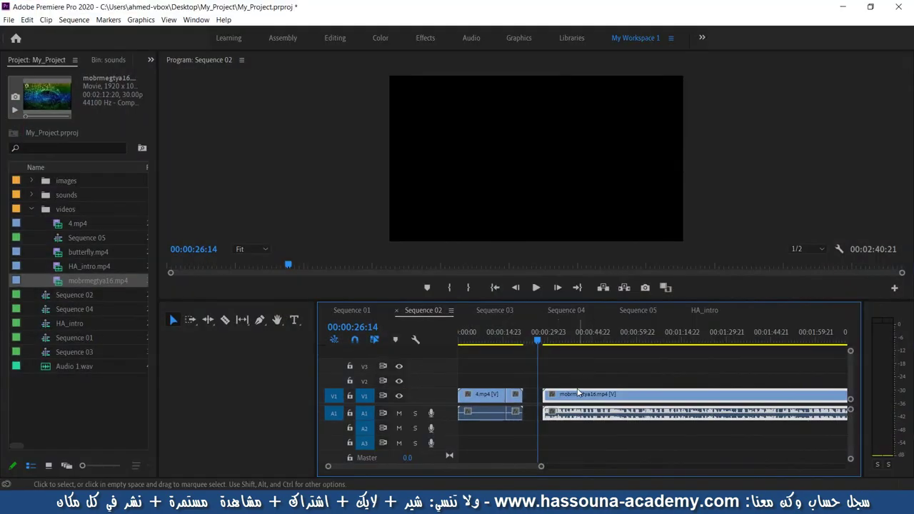
# Slow mobrmegtya16.mp4 to 75% speed, lengthening it to 00:02:56:16.
pyautogui.rightClick(579, 394)
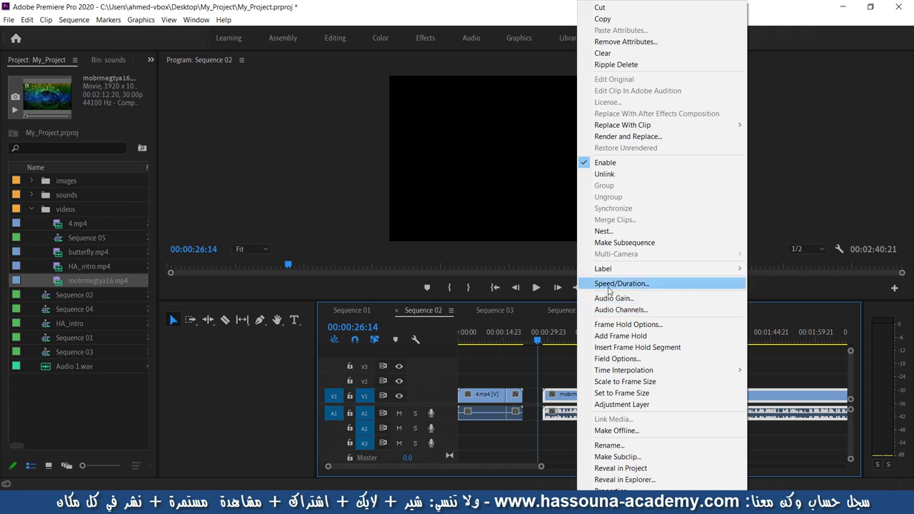
pyautogui.click(610, 286)
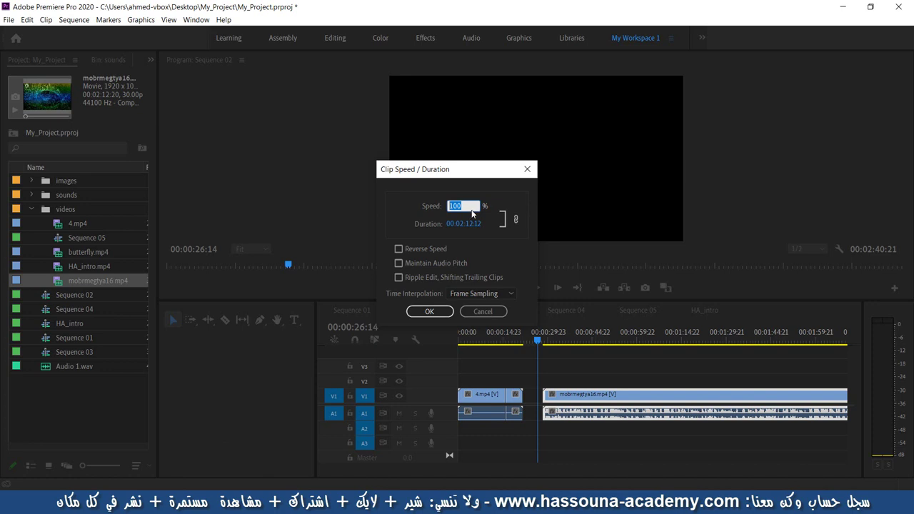
pyautogui.write('200')
pyautogui.doubleClick(471, 210)
pyautogui.write('500')
pyautogui.press('BackSpace')
pyautogui.doubleClick(472, 210)
pyautogui.write('10')
pyautogui.write('0')
pyautogui.hotkey('shift', 'Left')
pyautogui.hotkey('shift', 'Left')
pyautogui.hotkey('shift', 'Left')
pyautogui.write('75')
pyautogui.click(418, 314)
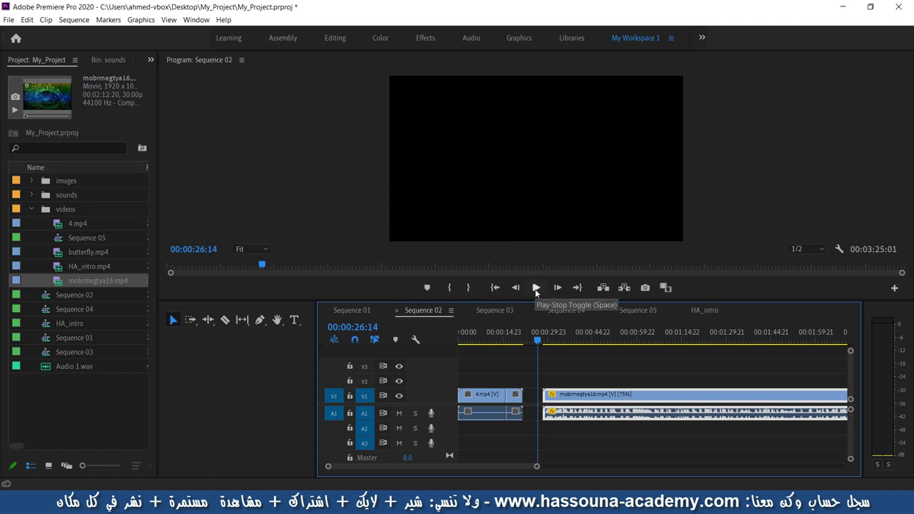
# Play and stop a preview of the 75%-speed mobrmegtya16.mp4 clip.
pyautogui.click(537, 288)
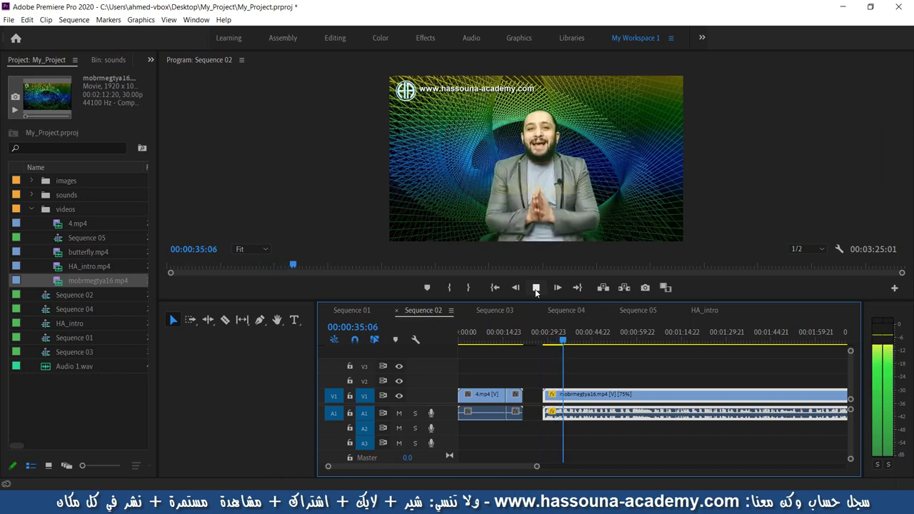
pyautogui.click(536, 289)
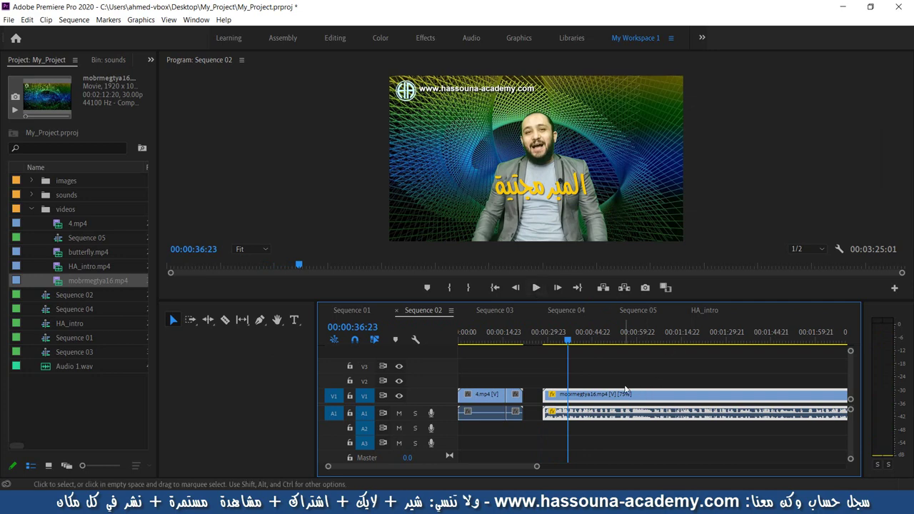
# Change mobrmegtya16.mp4's speed from 75% to 125%.
pyautogui.rightClick(609, 398)
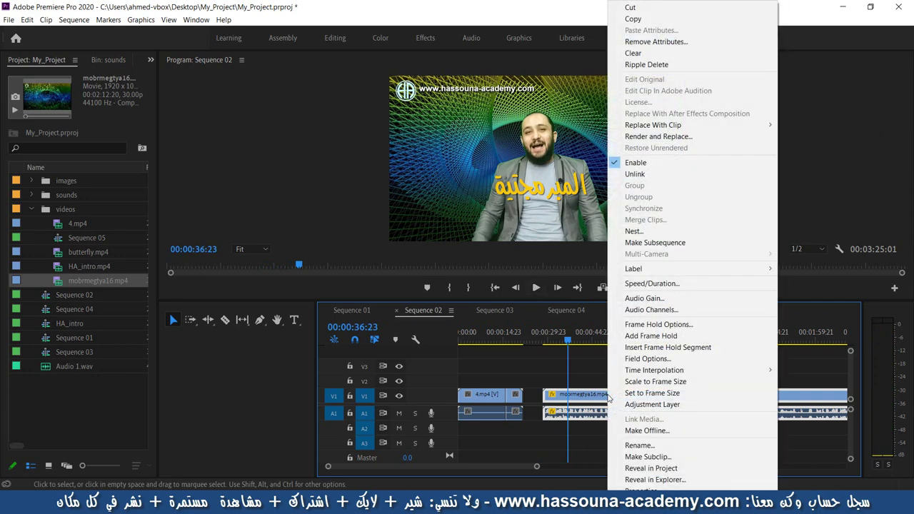
pyautogui.click(651, 283)
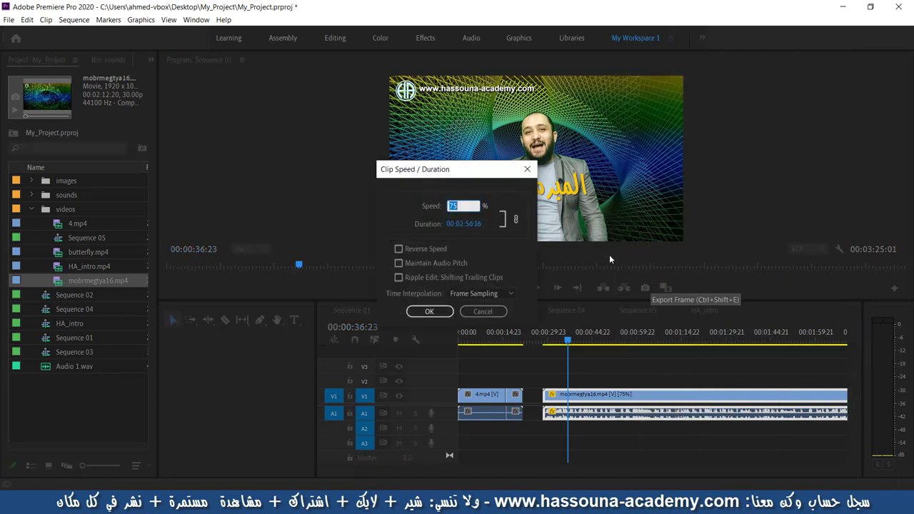
pyautogui.write('1')
pyautogui.write('00')
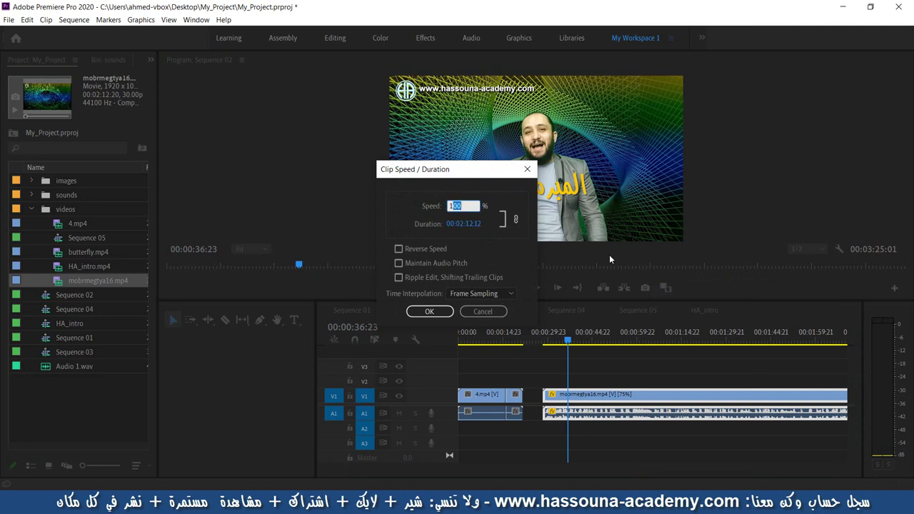
pyautogui.write('125')
pyautogui.click(429, 312)
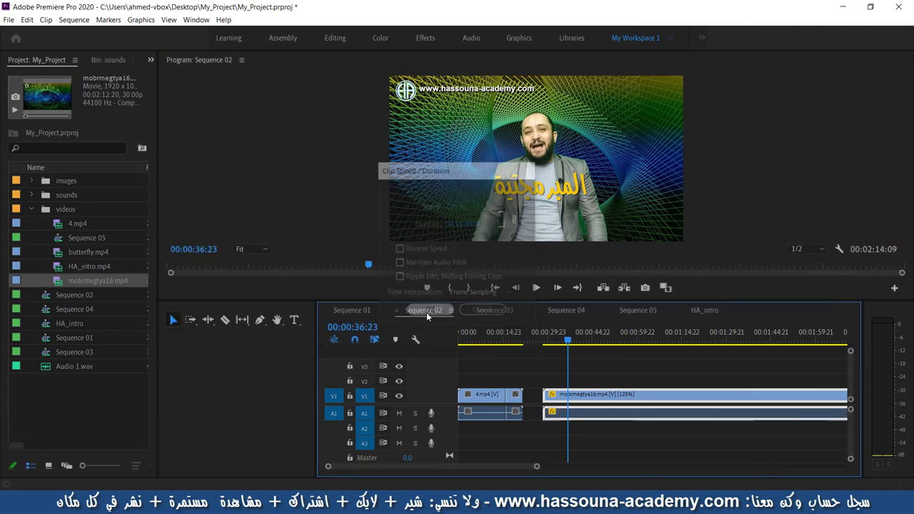
# Preview the 125% clip from the gap, then return the playhead before it.
pyautogui.click(539, 341)
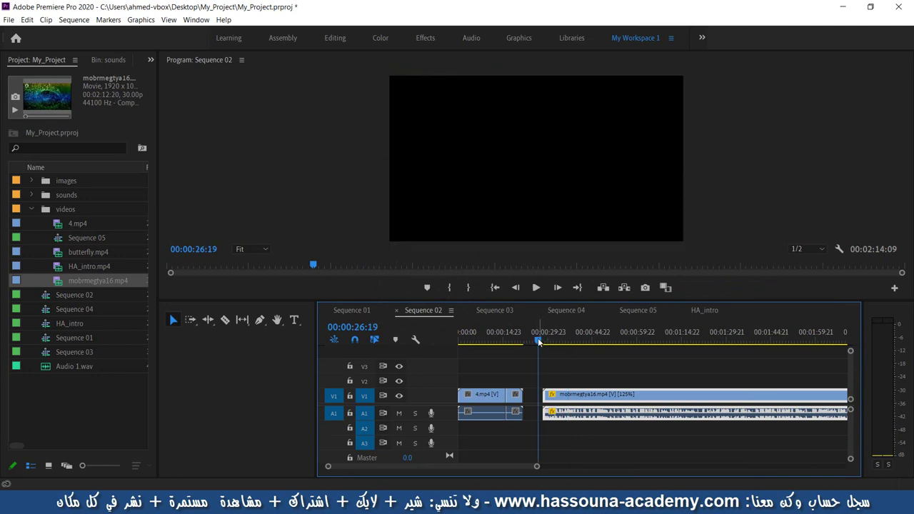
pyautogui.moveTo(539, 341); pyautogui.dragTo(542, 343)
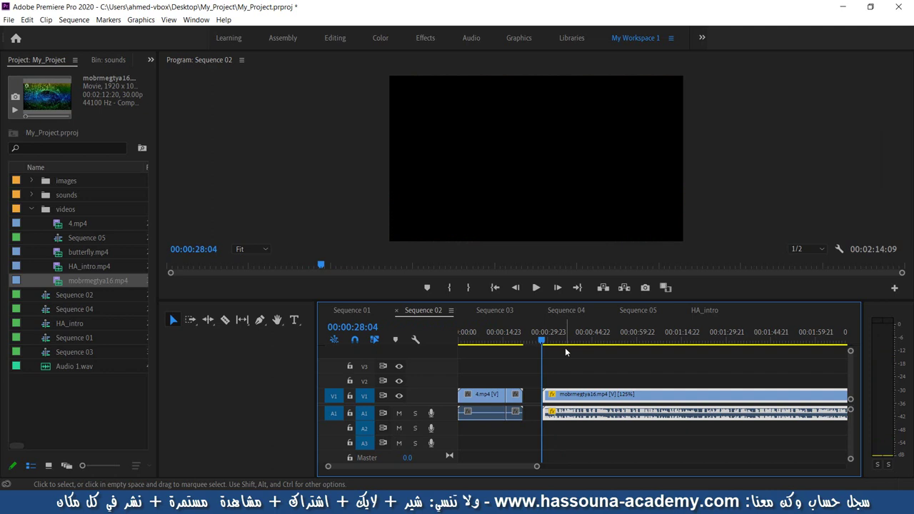
pyautogui.press('space')
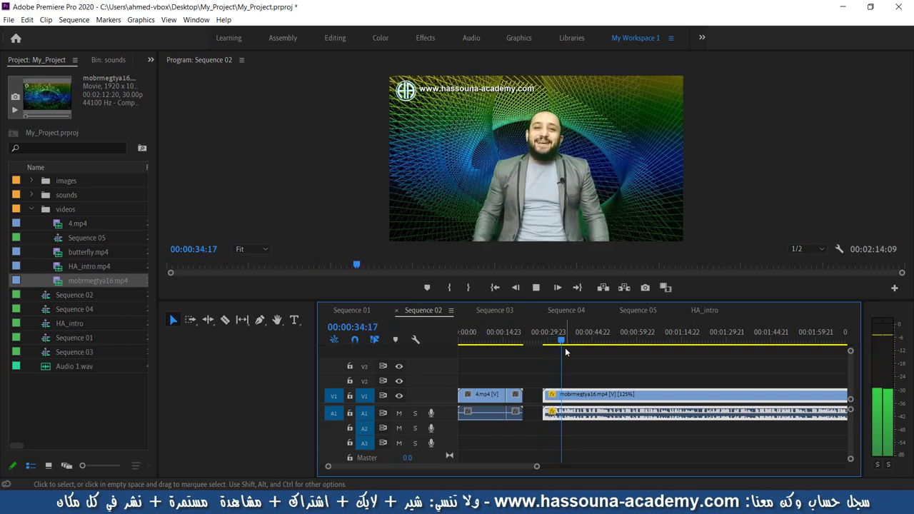
pyautogui.press('space')
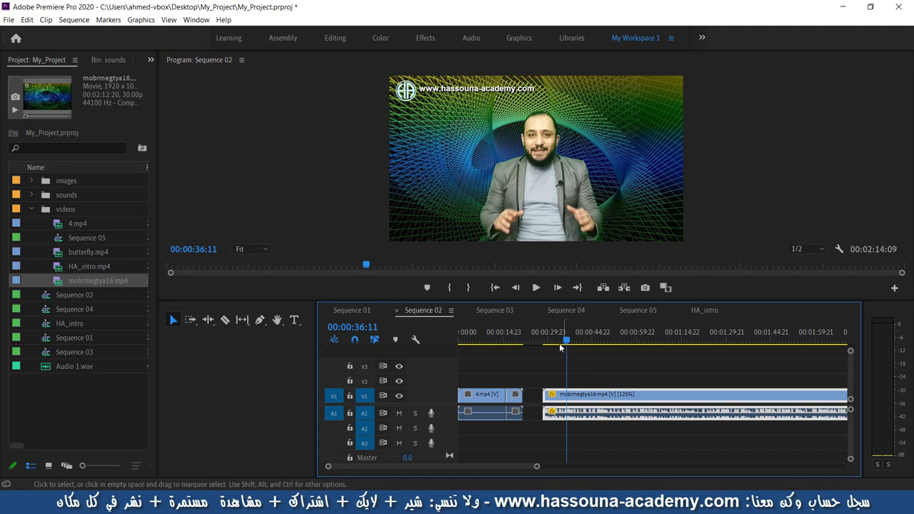
pyautogui.click(532, 341)
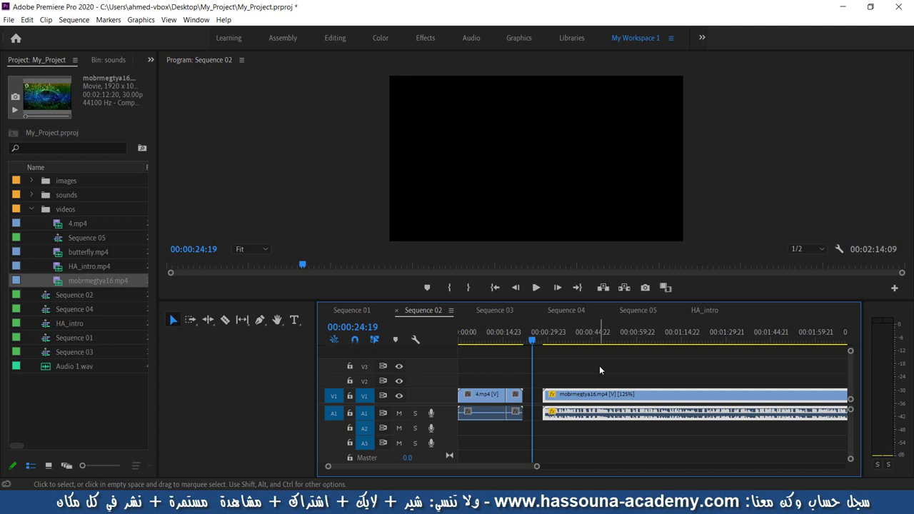
# Set mobrmegtya16.mp4 to 200% speed, so the sequence ends at 00:01:34:15.
pyautogui.rightClick(588, 395)
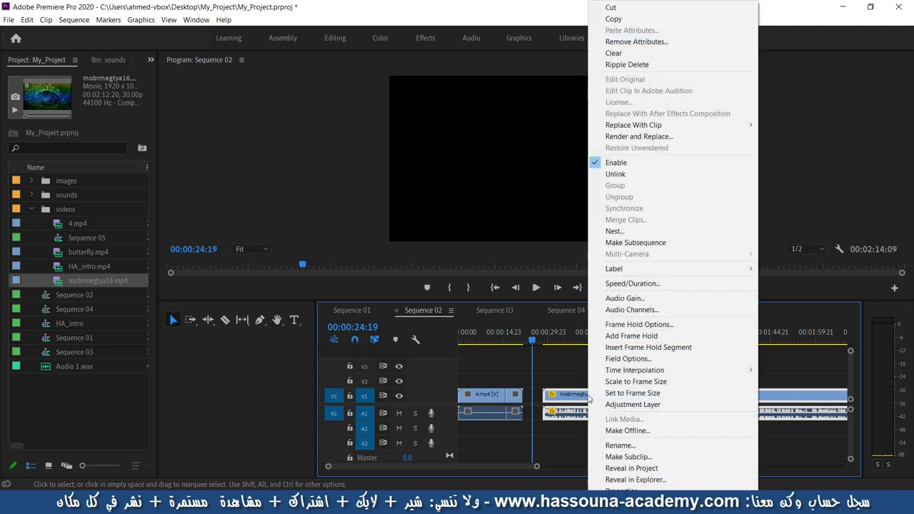
pyautogui.click(620, 284)
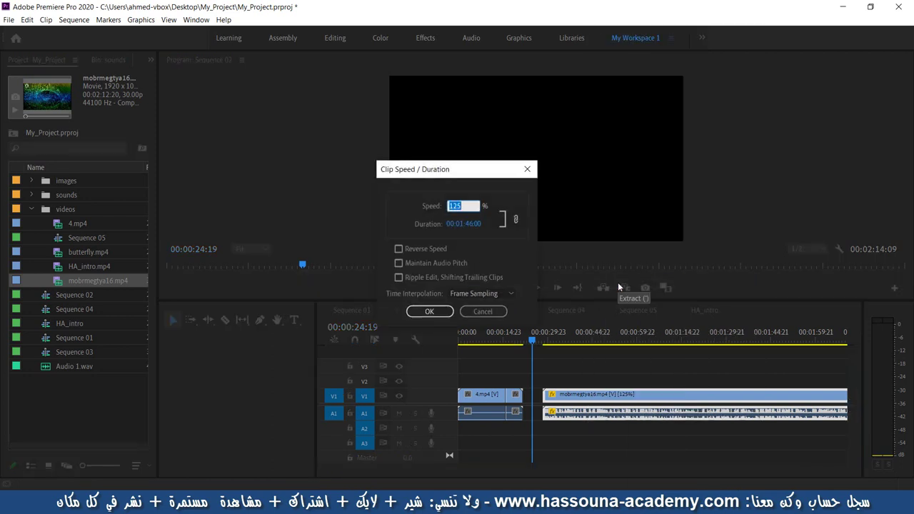
pyautogui.write('200')
pyautogui.click(429, 311)
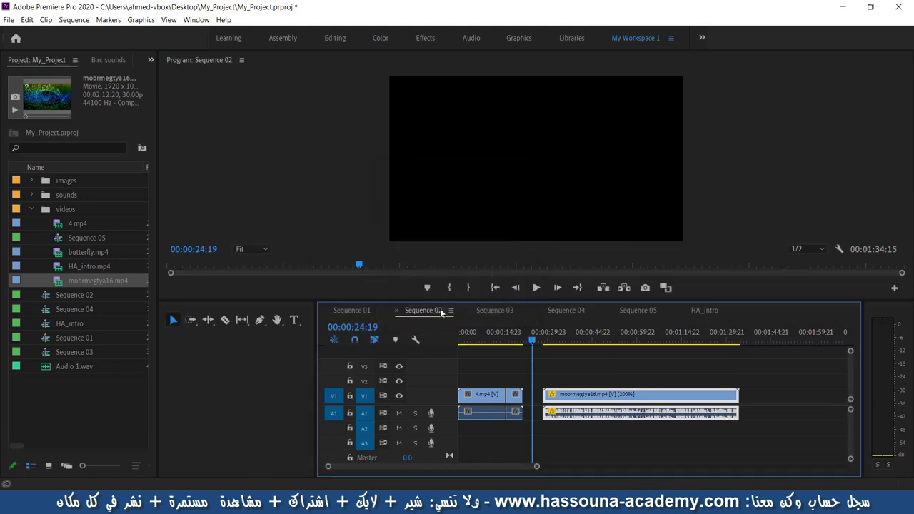
# Preview the 200% clip from just before its start.
pyautogui.click(539, 342)
pyautogui.moveTo(539, 342); pyautogui.dragTo(543, 343)
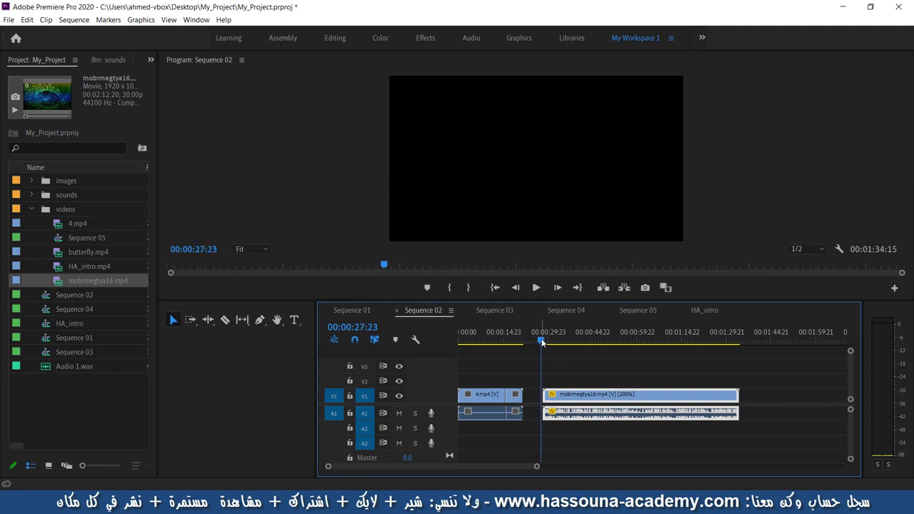
pyautogui.press('space')
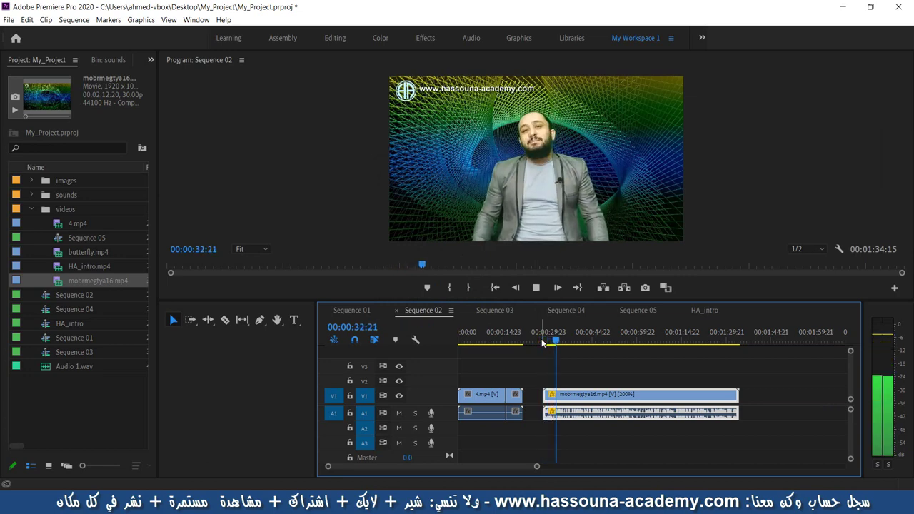
pyautogui.press('space')
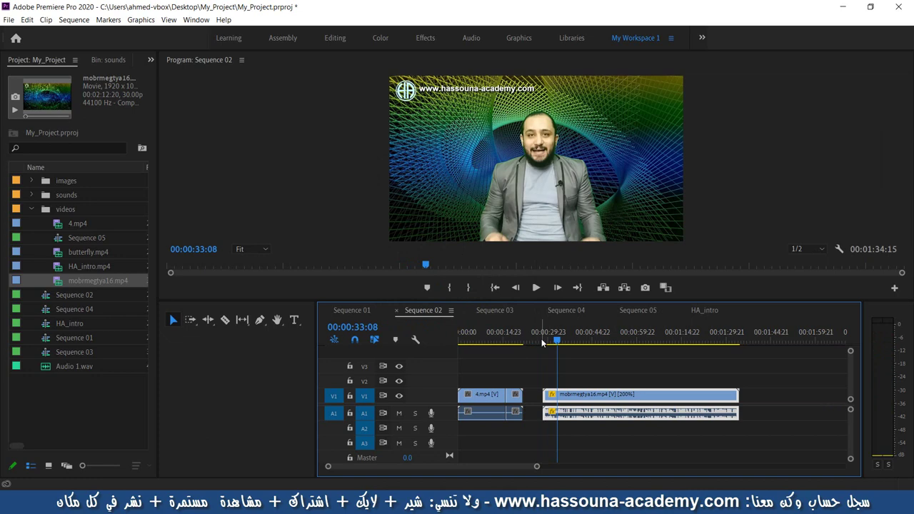
# Set mobrmegtya16.mp4 to 300% speed, so the sequence ends at 00:01:12:13.
pyautogui.rightClick(576, 394)
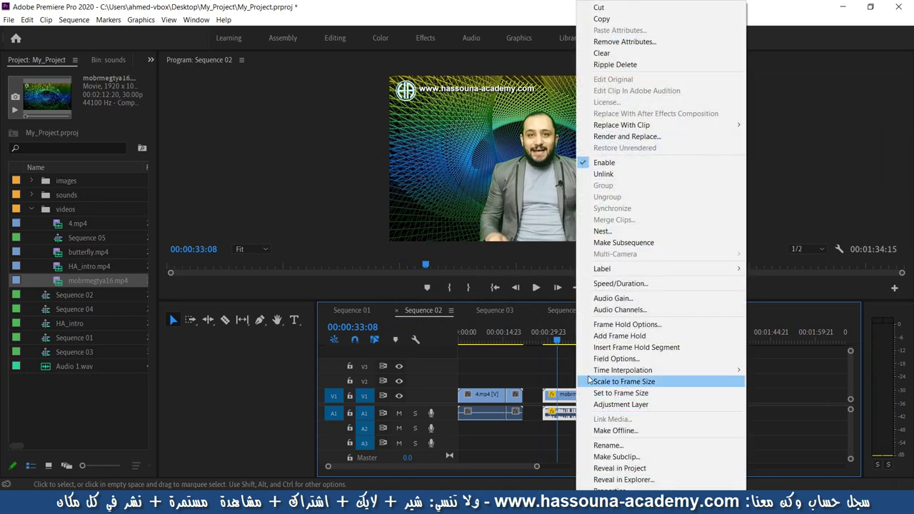
pyautogui.click(595, 284)
pyautogui.write('300')
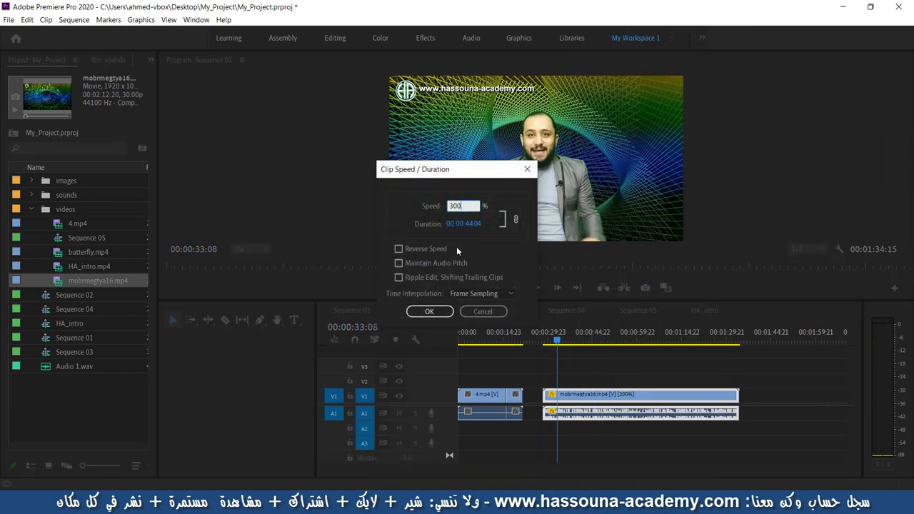
pyautogui.click(431, 312)
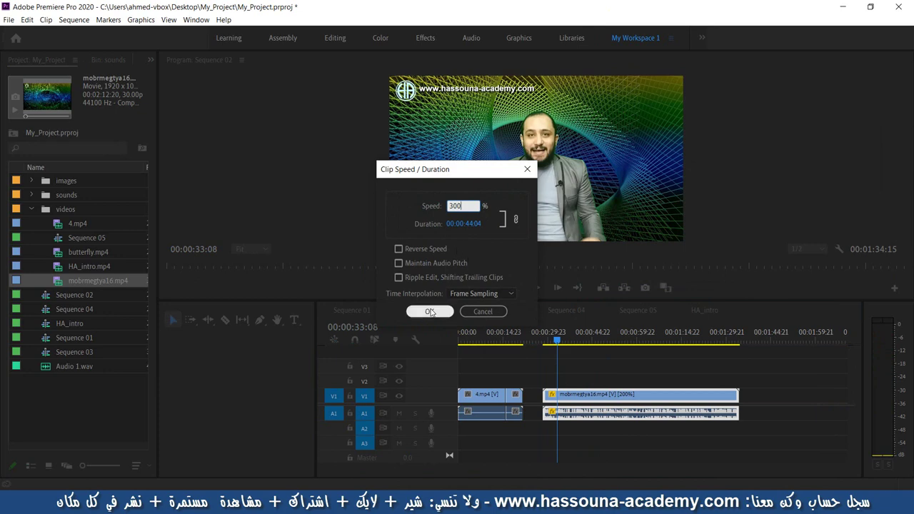
# Preview the 300% clip starting from the gap before it.
pyautogui.click(542, 342)
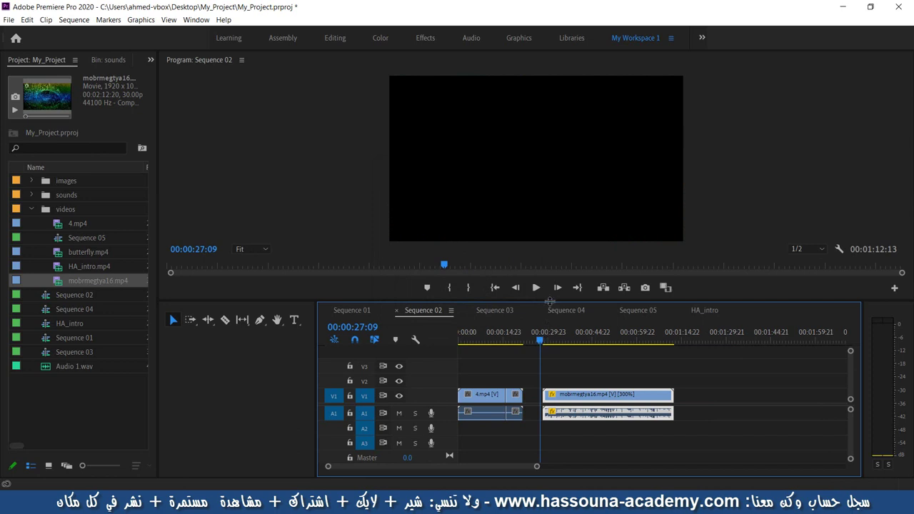
pyautogui.press('space')
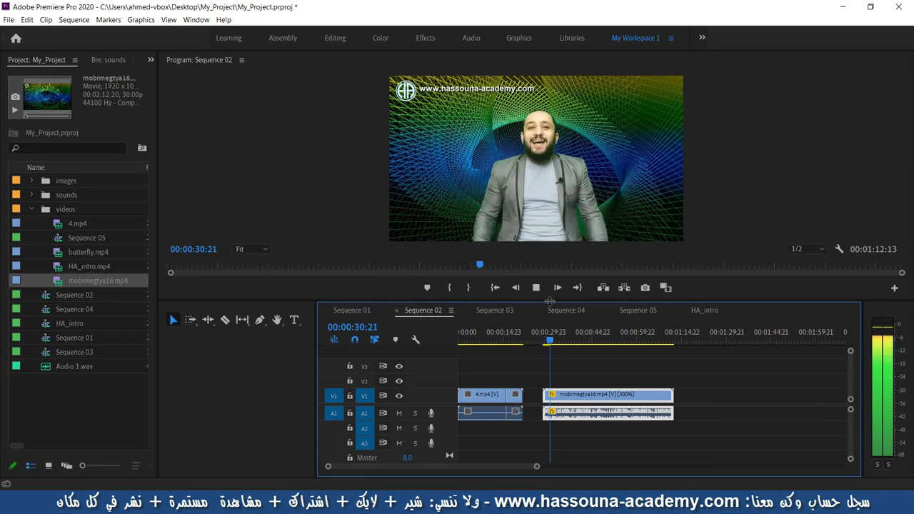
pyautogui.press('space')
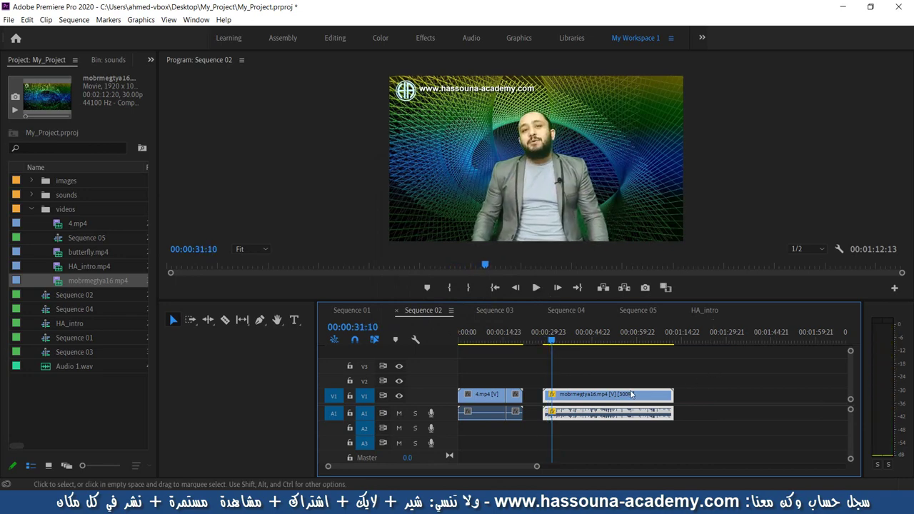
# Set mobrmegtya16.mp4 back to 200% speed and preview it in the Program monitor.
pyautogui.rightClick(582, 395)
pyautogui.click(611, 283)
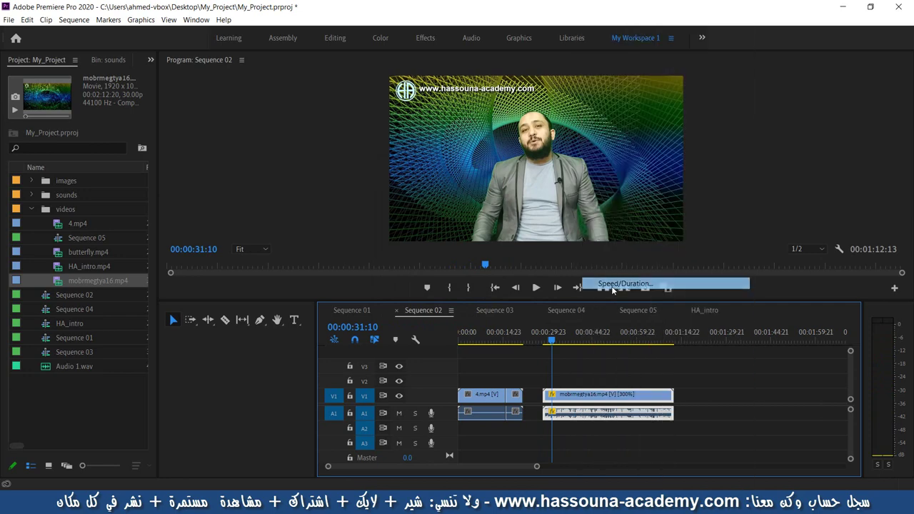
pyautogui.write('200')
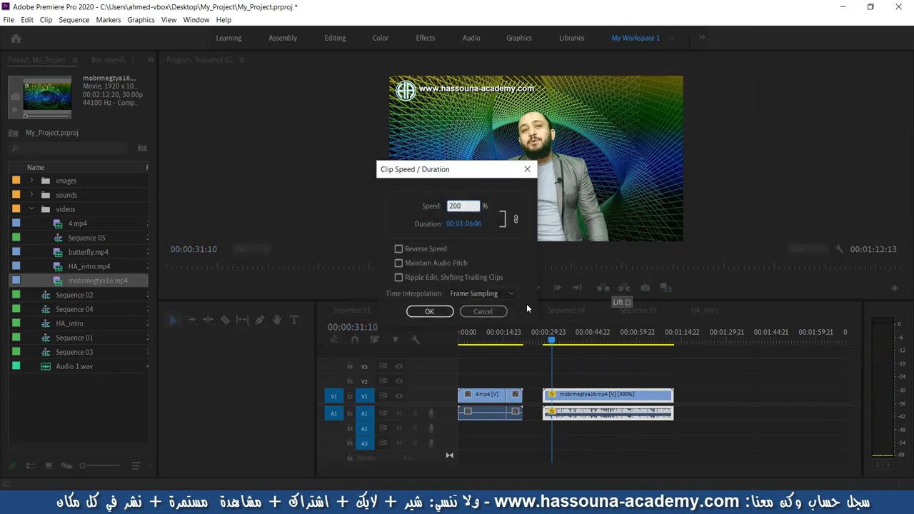
pyautogui.click(431, 312)
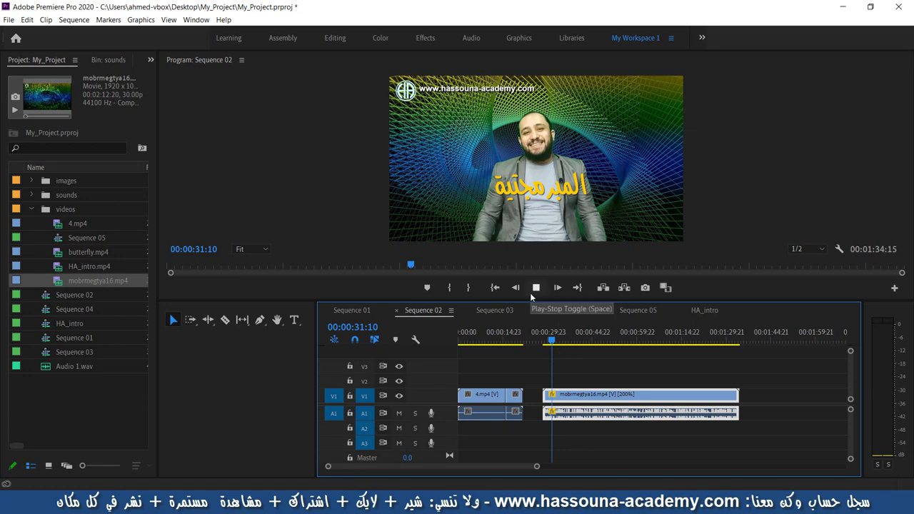
pyautogui.click(530, 293)
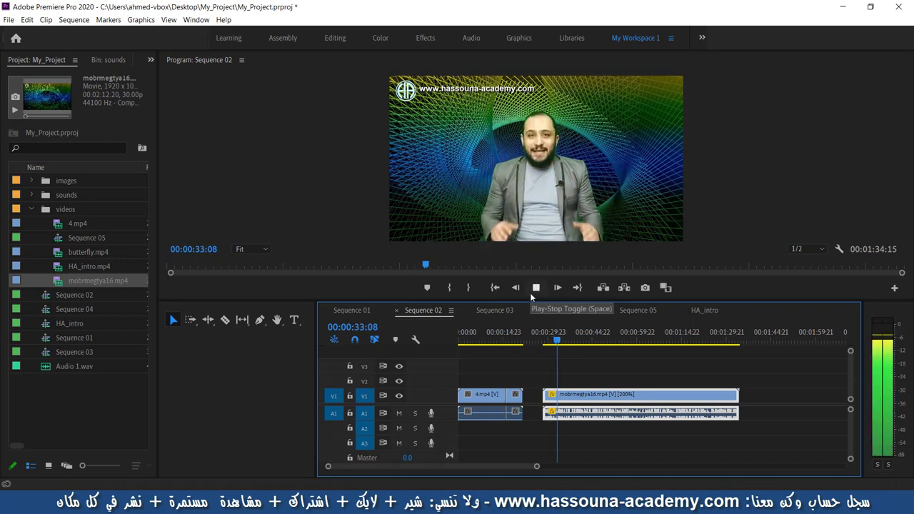
pyautogui.click(530, 292)
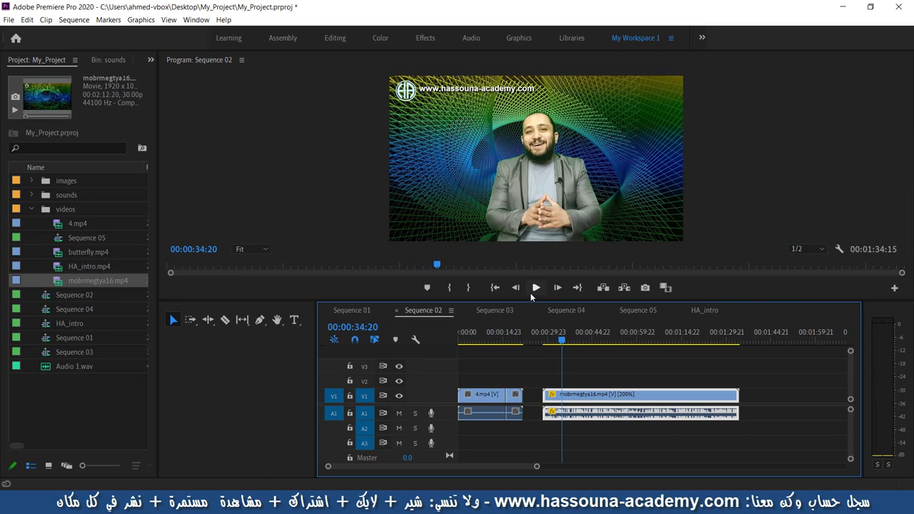
# Slow mobrmegtya16.mp4 to 30% speed, preview it, and return the playhead to 00:00:25:19.
pyautogui.rightClick(559, 393)
pyautogui.click(612, 285)
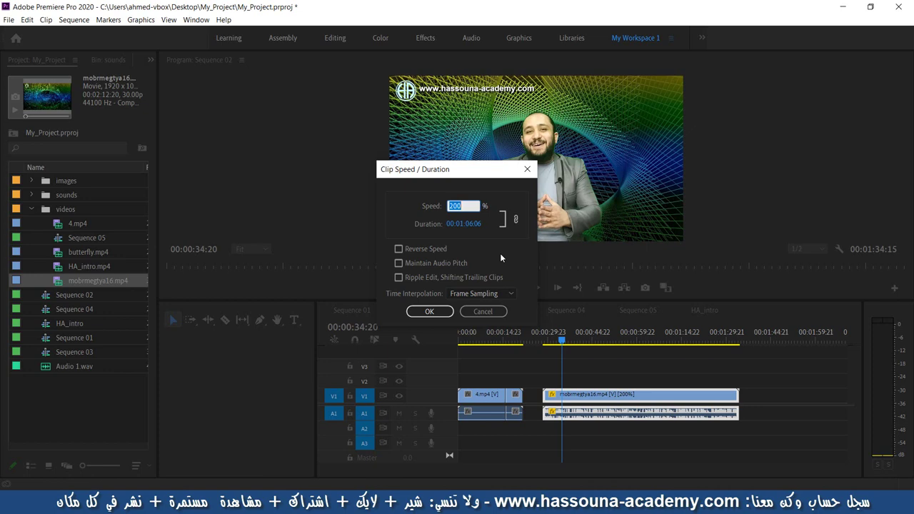
pyautogui.write('30')
pyautogui.click(429, 312)
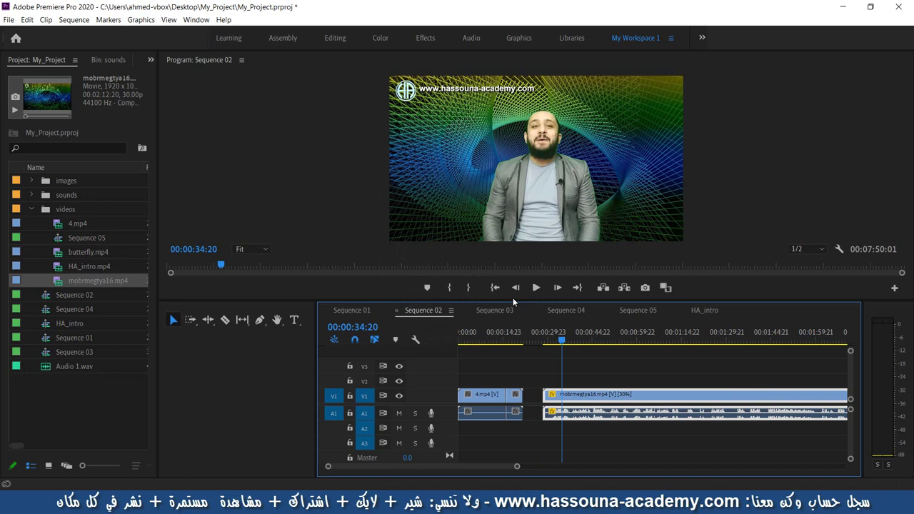
pyautogui.press('space')
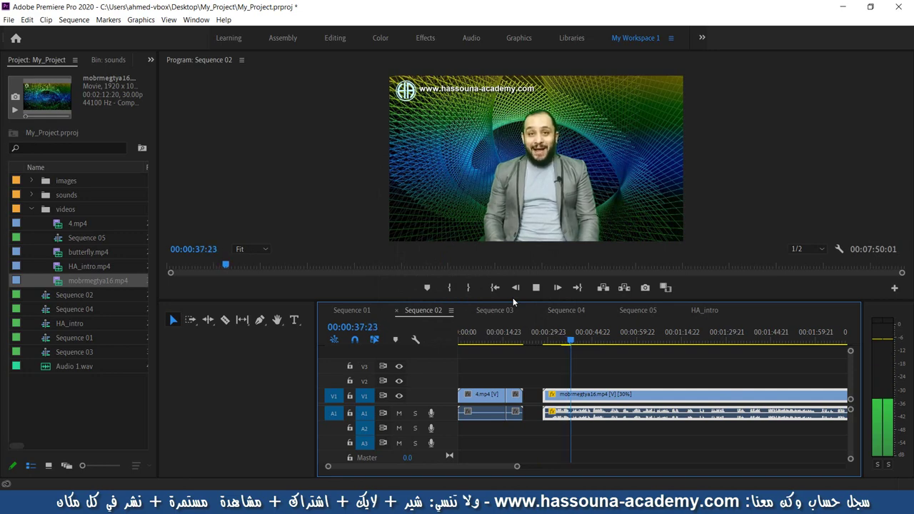
pyautogui.press('space')
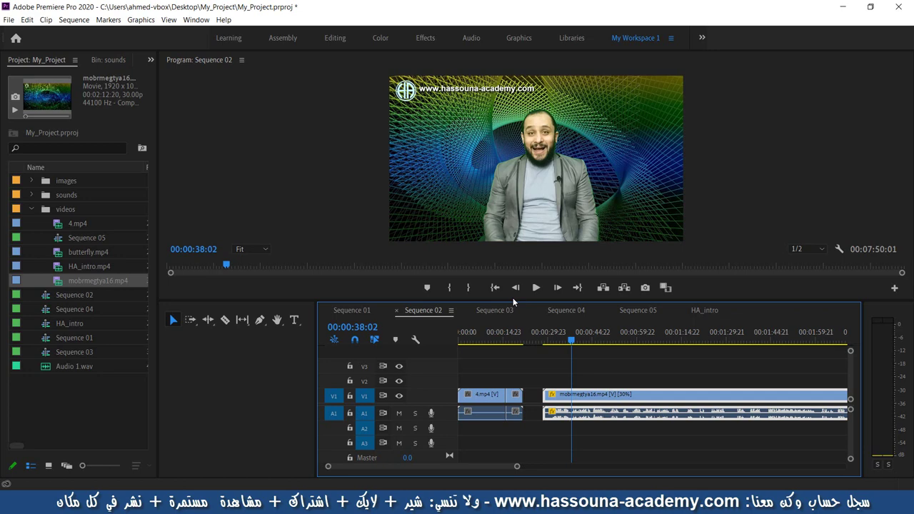
pyautogui.click(536, 341)
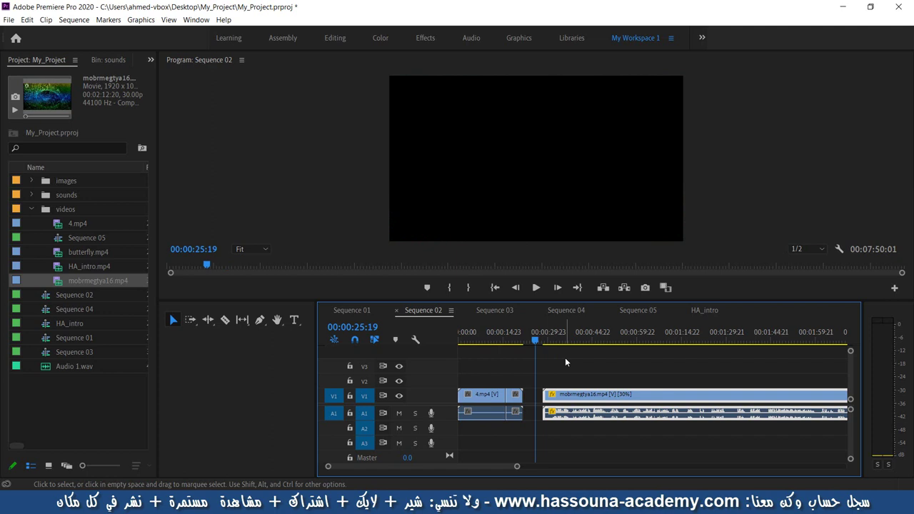
# Delete the mobrmegtya16 clip from Sequence 02 and save the project.
pyautogui.click(589, 394)
pyautogui.press('Delete')
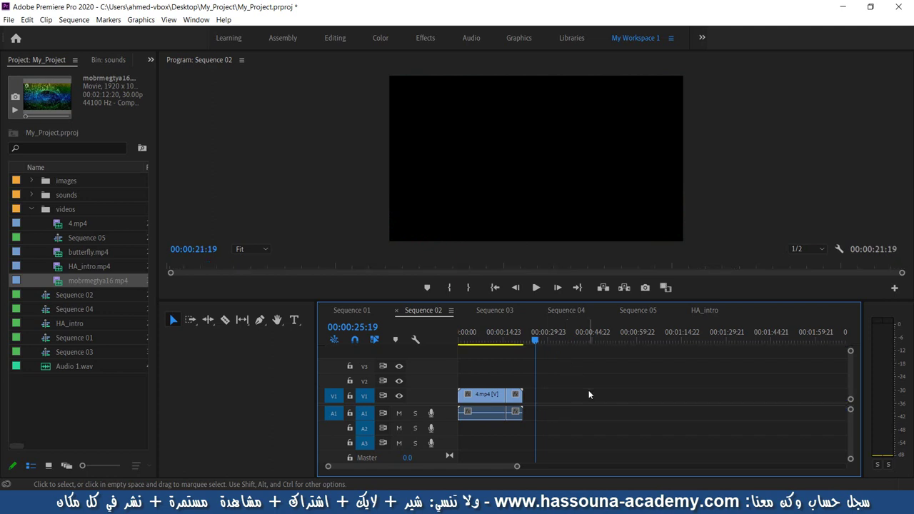
pyautogui.hotkey('ctrl', 's')
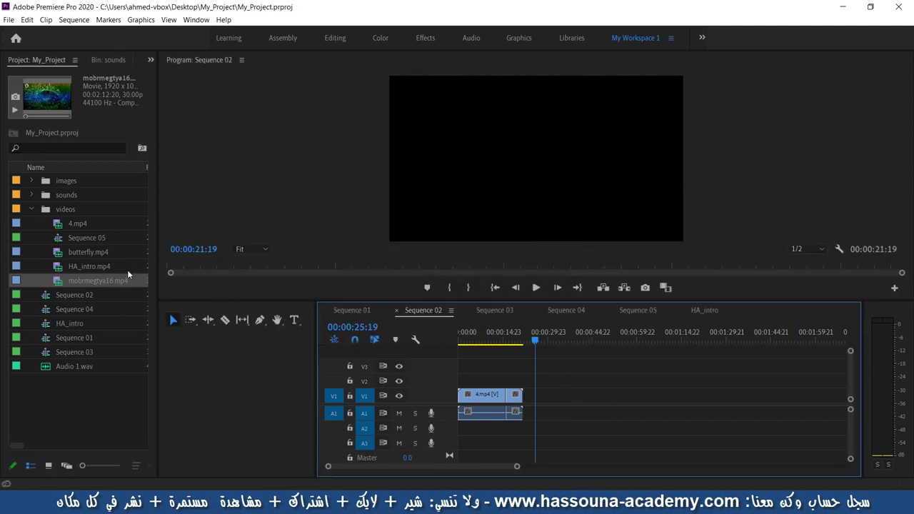
# Place butterfly.mp4 on V1 at the playhead after 4.mp4 and preview it.
pyautogui.moveTo(78, 252); pyautogui.dragTo(557, 397)
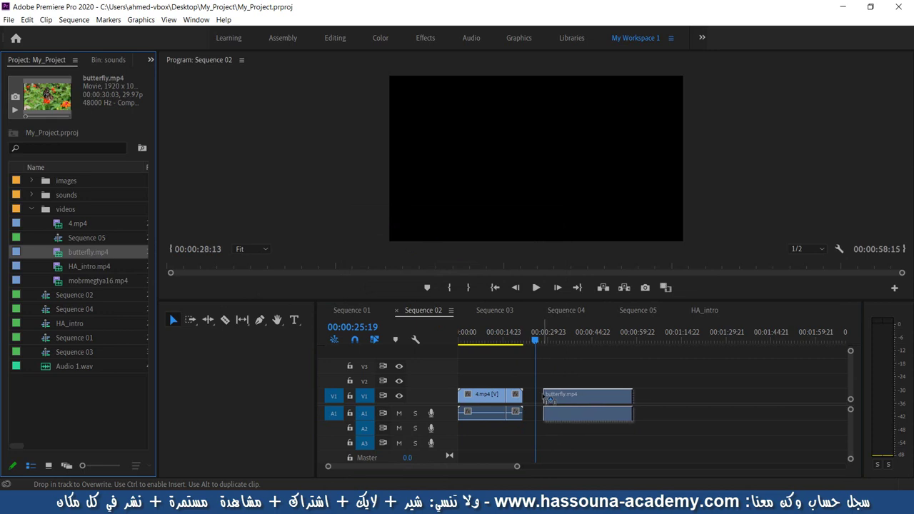
pyautogui.moveTo(557, 398); pyautogui.dragTo(541, 397)
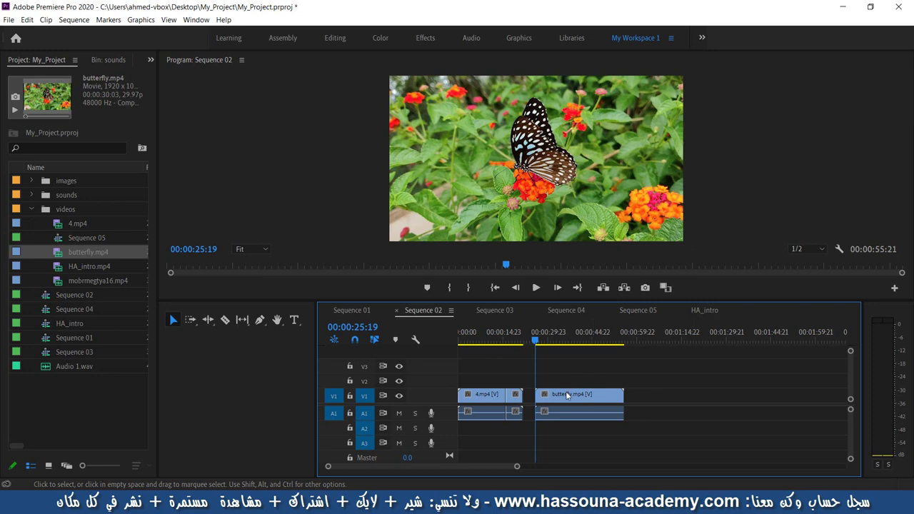
pyautogui.click(539, 288)
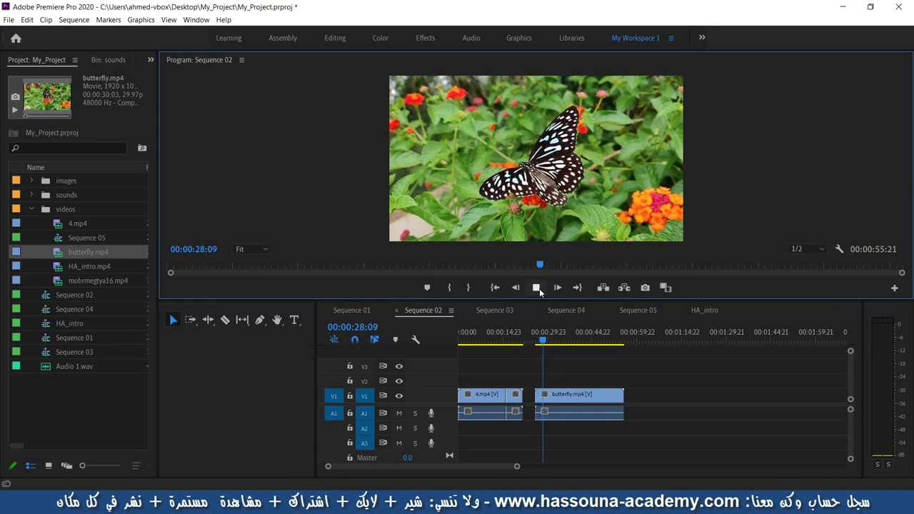
pyautogui.click(539, 289)
# Slow butterfly.mp4 to 10% speed and play it back in the Program monitor.
pyautogui.rightClick(577, 400)
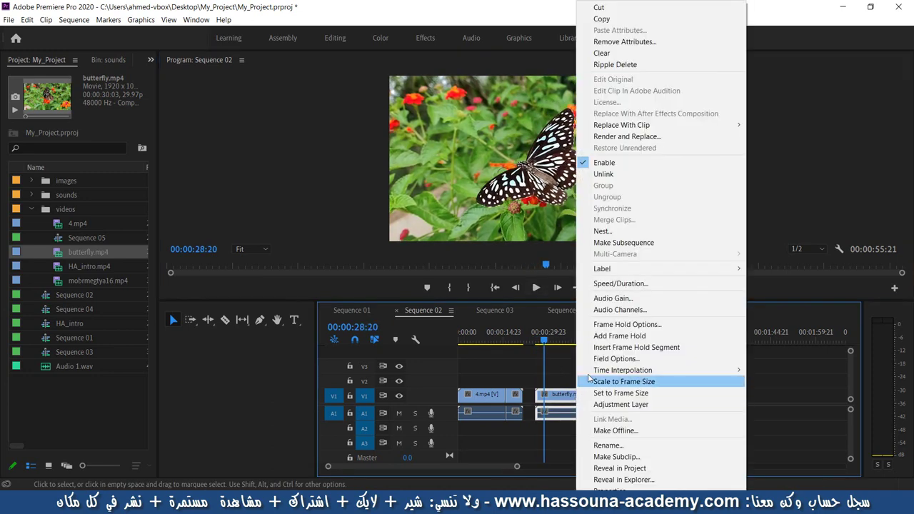
pyautogui.click(616, 285)
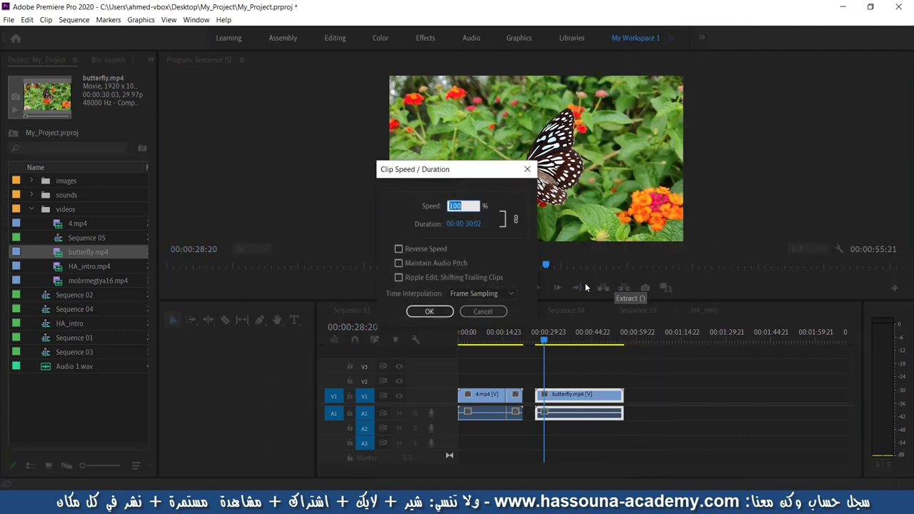
pyautogui.write('10')
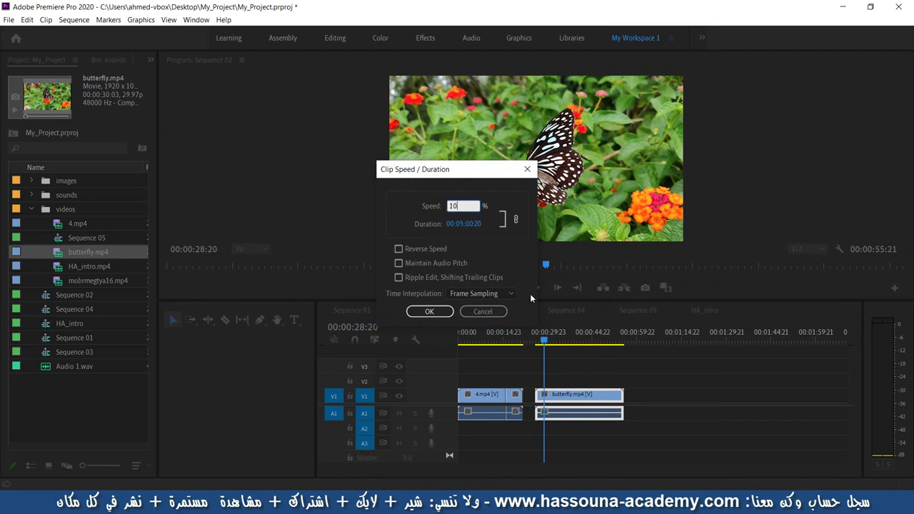
pyautogui.click(430, 312)
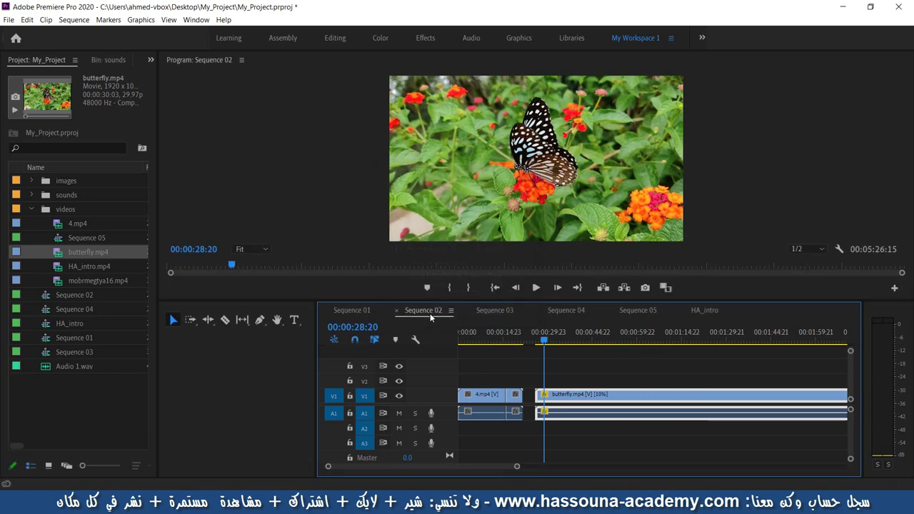
pyautogui.click(537, 288)
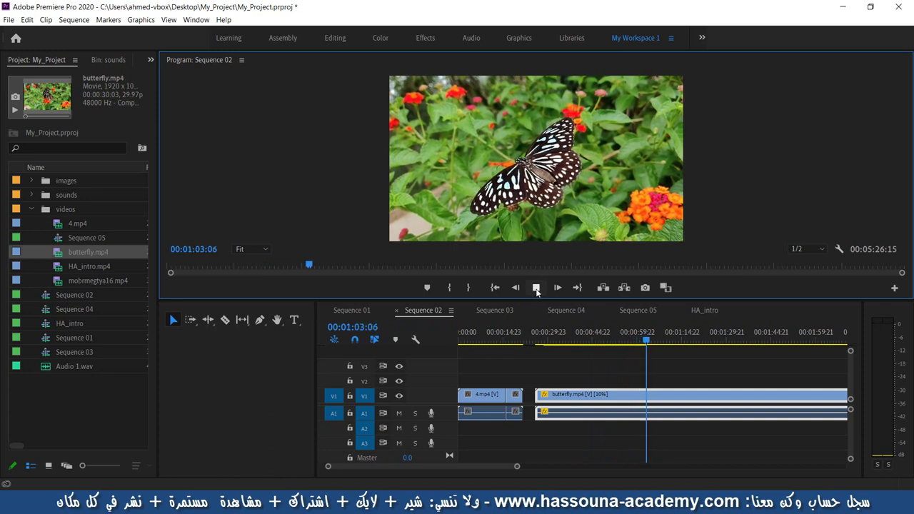
pyautogui.click(536, 288)
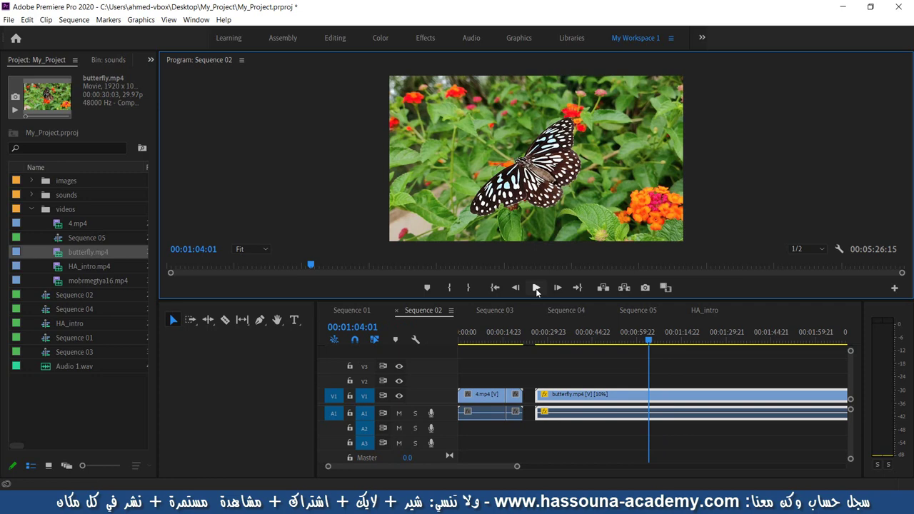
pyautogui.rightClick(572, 402)
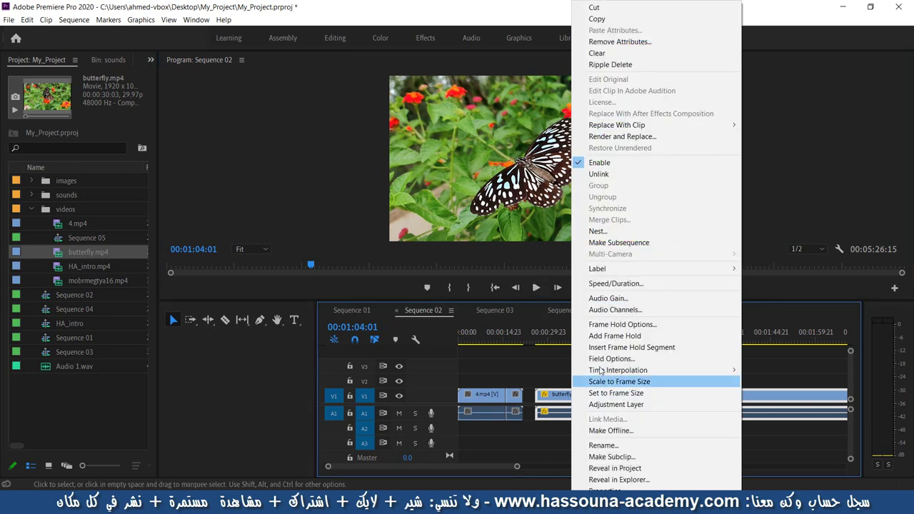
# Speed butterfly.mp4 up to 200% and play it from 00:00:23:23.
pyautogui.click(635, 284)
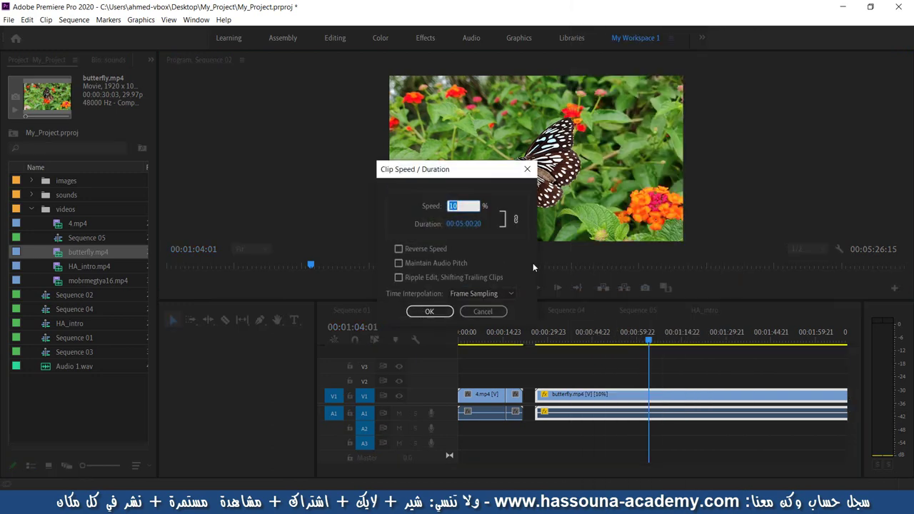
pyautogui.write('200')
pyautogui.click(429, 312)
pyautogui.click(531, 342)
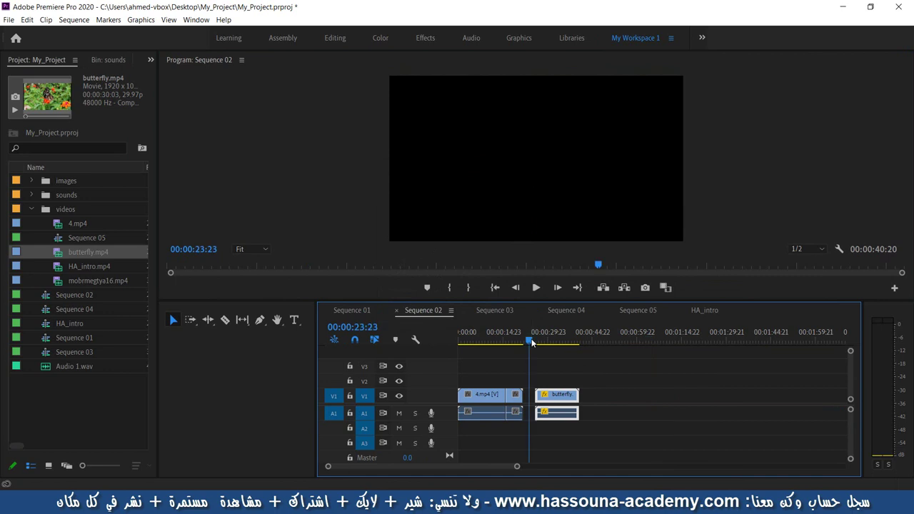
pyautogui.click(536, 291)
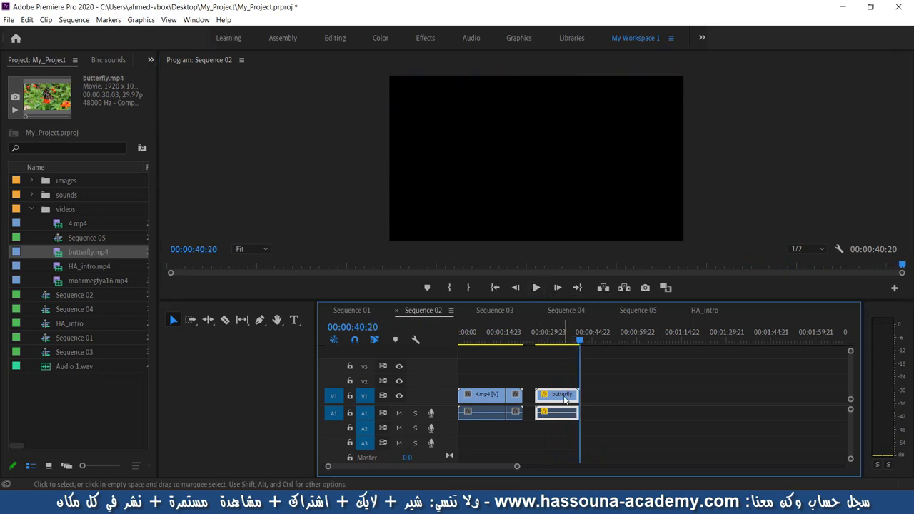
# Speed butterfly.mp4 up to 300% and play it from about 00:00:25:14.
pyautogui.rightClick(567, 398)
pyautogui.click(633, 286)
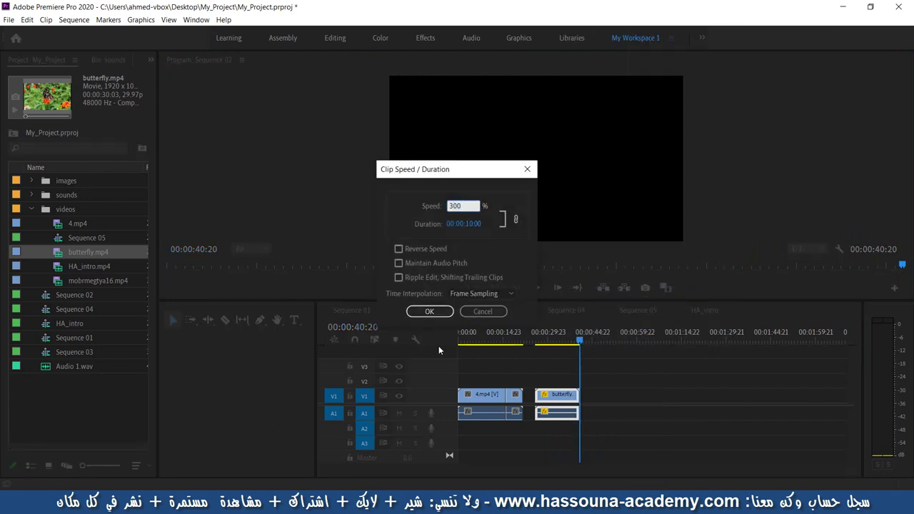
pyautogui.click(430, 312)
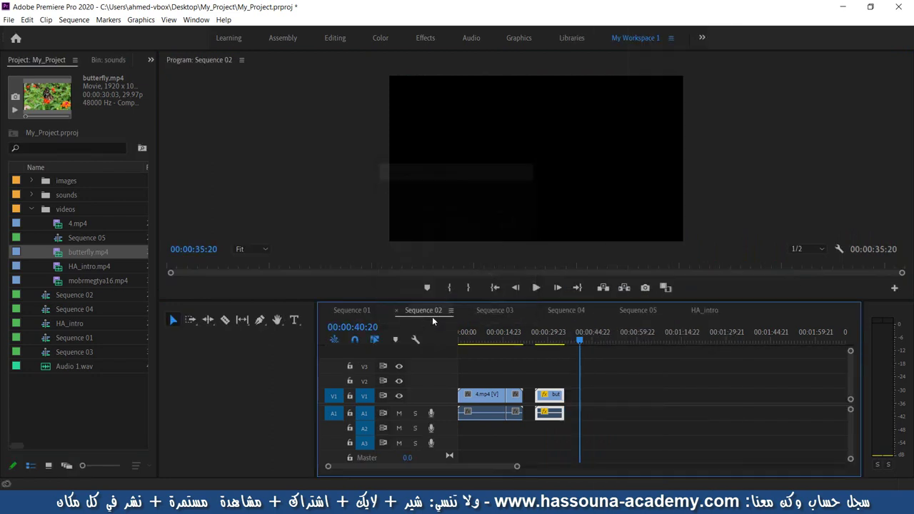
pyautogui.click(533, 341)
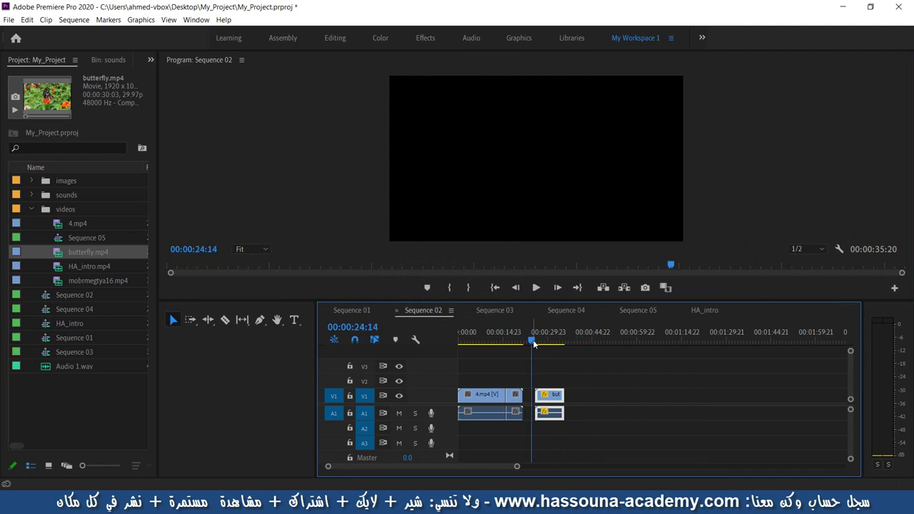
pyautogui.moveTo(533, 342); pyautogui.dragTo(537, 343)
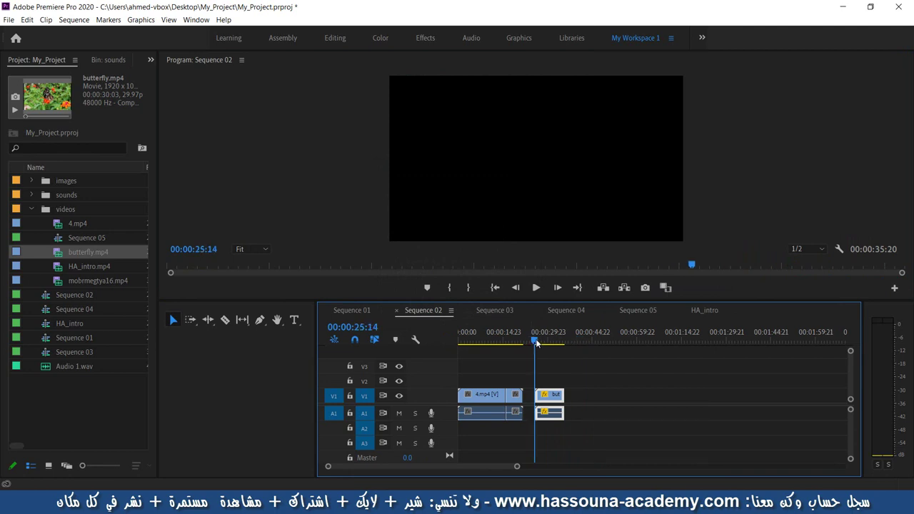
pyautogui.press('space')
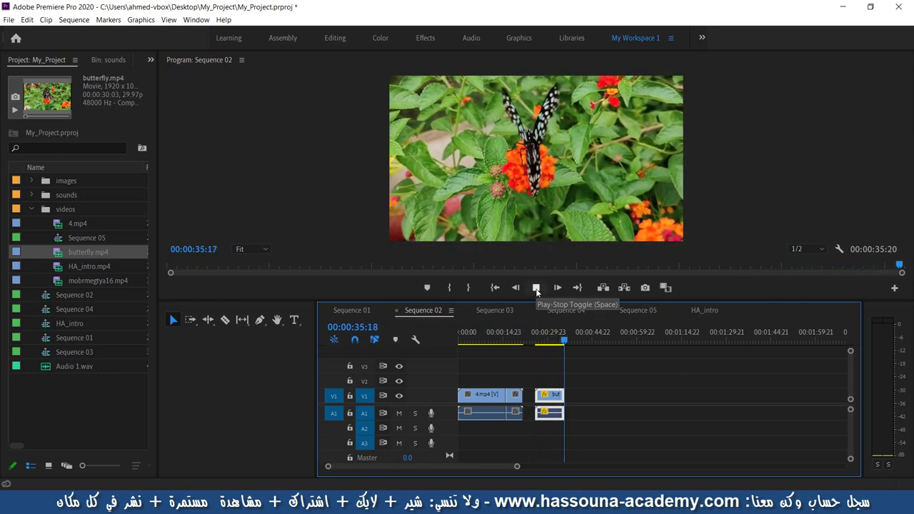
pyautogui.click(537, 289)
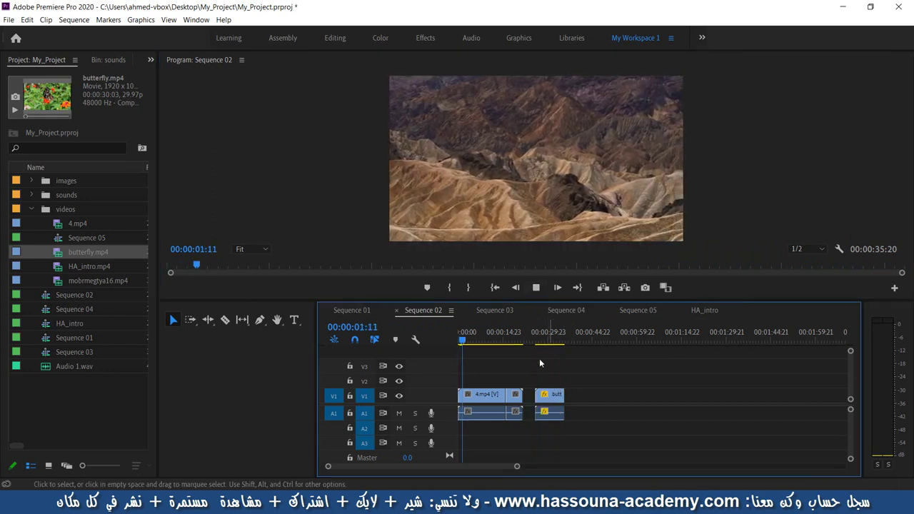
# Paste a butterfly.mp4 copy at about 00:00:30 and close the gap before it.
pyautogui.click(536, 287)
pyautogui.click(547, 394)
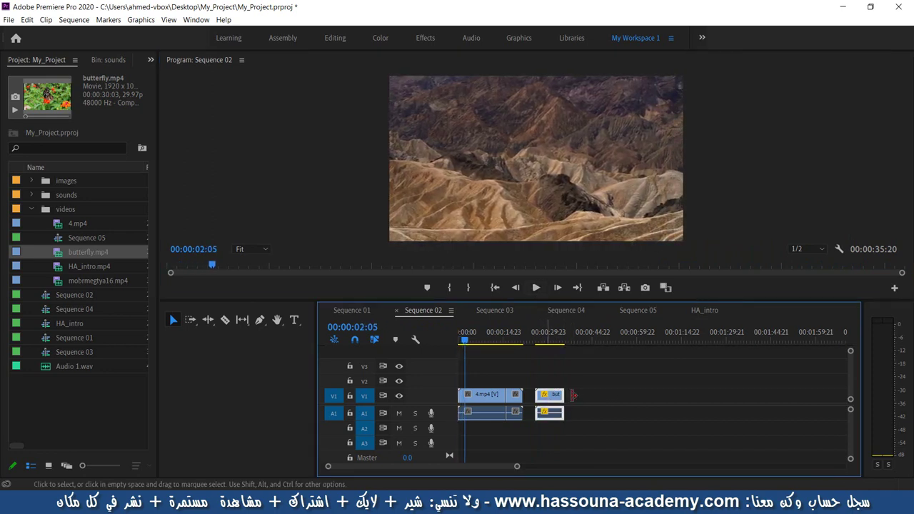
pyautogui.click(576, 345)
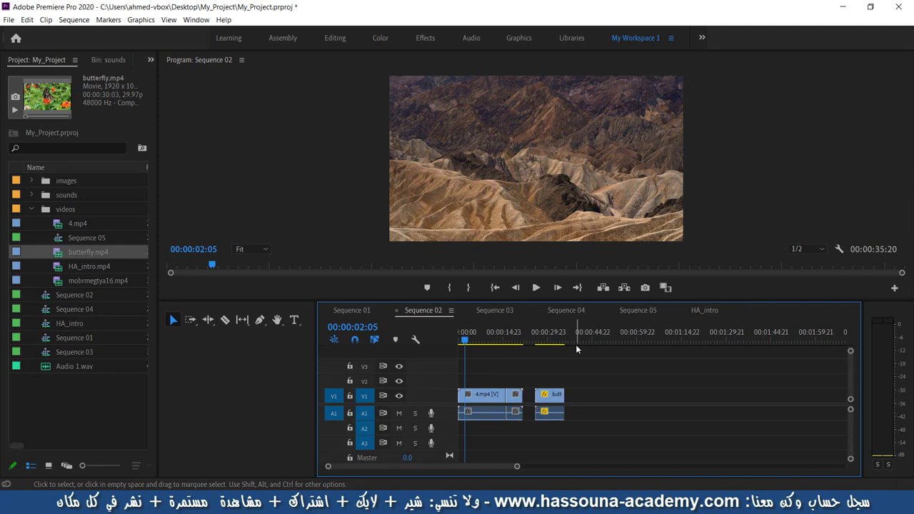
pyautogui.click(579, 338)
pyautogui.hotkey('ctrl', 'v')
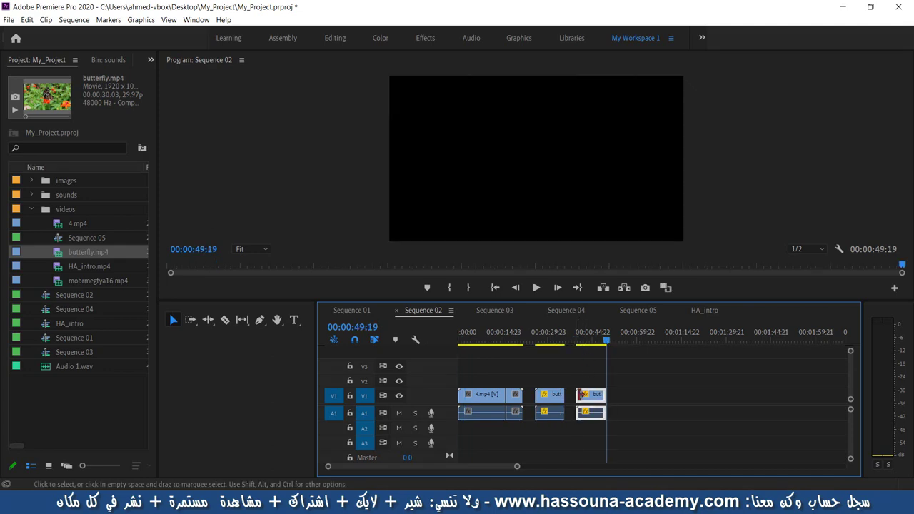
pyautogui.click(570, 396)
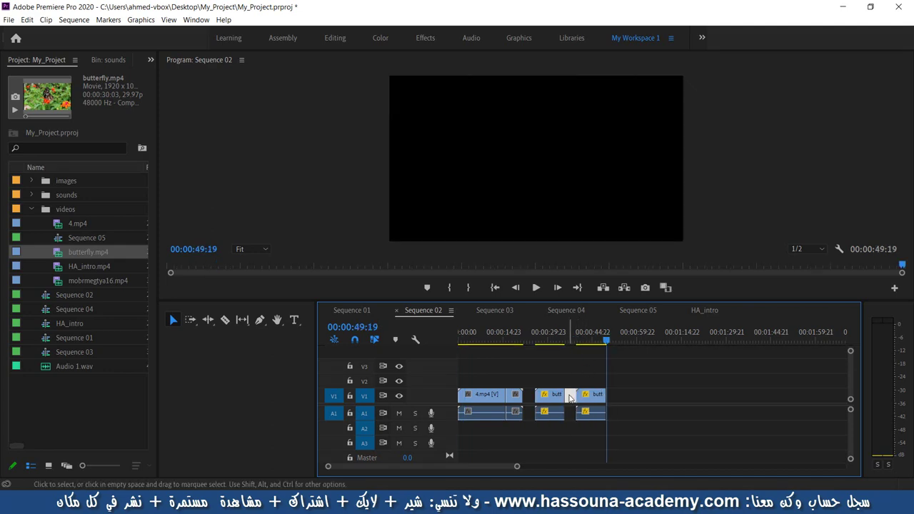
pyautogui.press('Delete')
# Paste a third butterfly copy and close the remaining gaps, including the one after 4.mp4.
pyautogui.hotkey('ctrl', 'v')
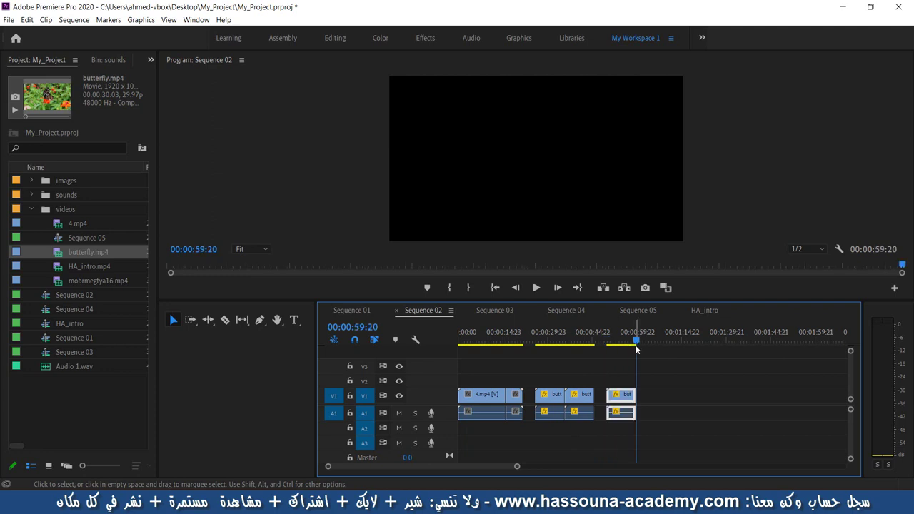
pyautogui.click(603, 396)
pyautogui.press('Delete')
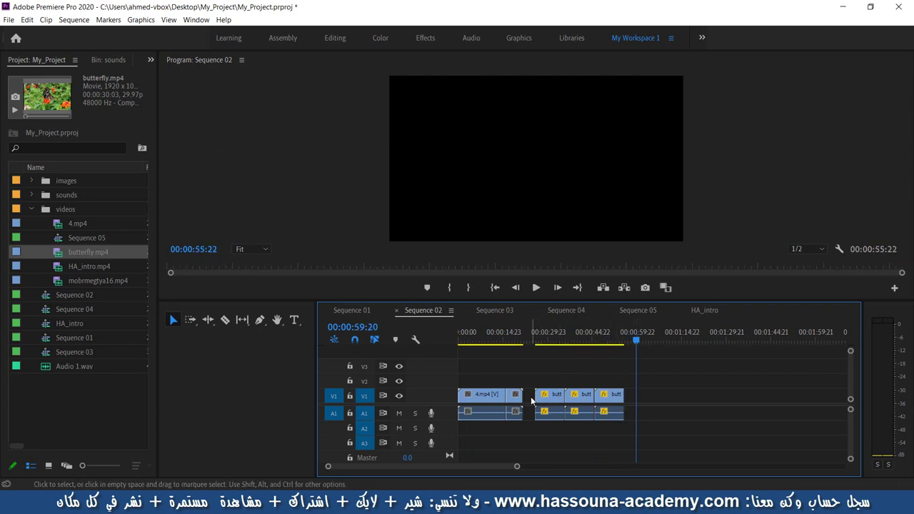
pyautogui.click(529, 398)
pyautogui.press('Delete')
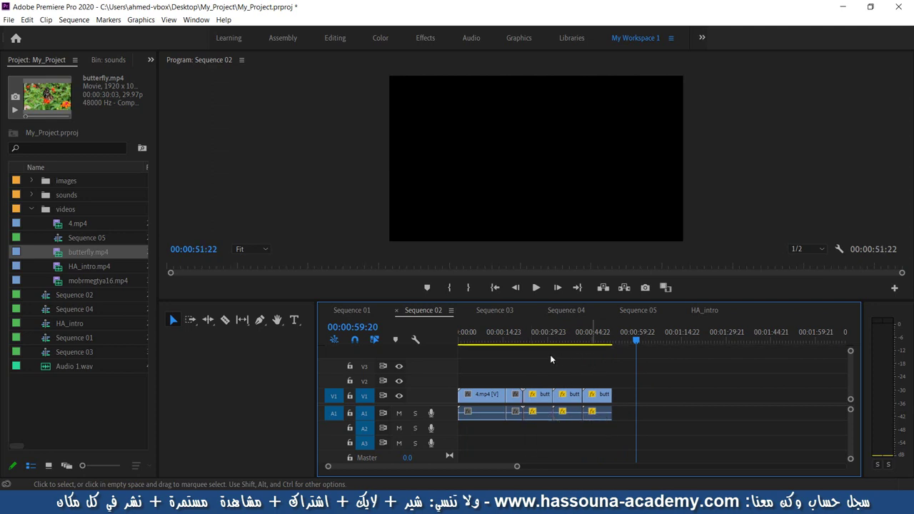
pyautogui.click(515, 341)
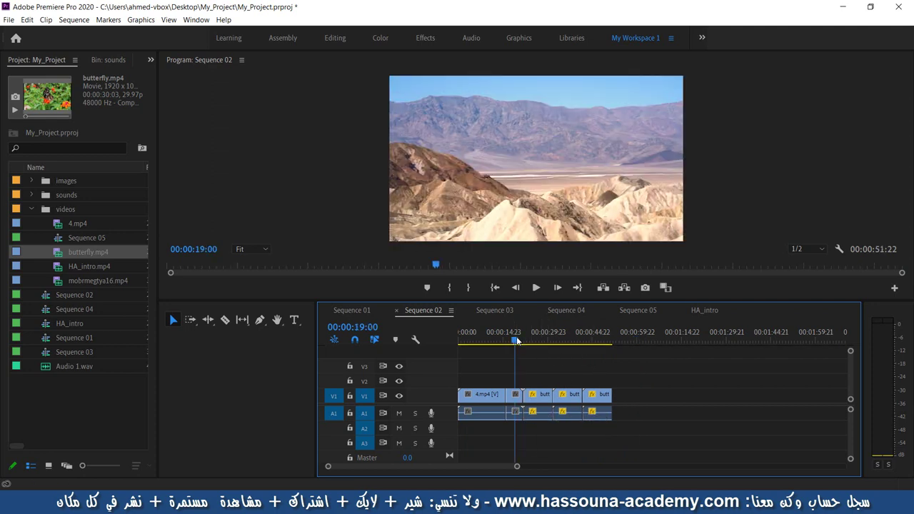
# Preview from 00:00:19:00, then delete all three butterfly clips and save the project.
pyautogui.click(536, 288)
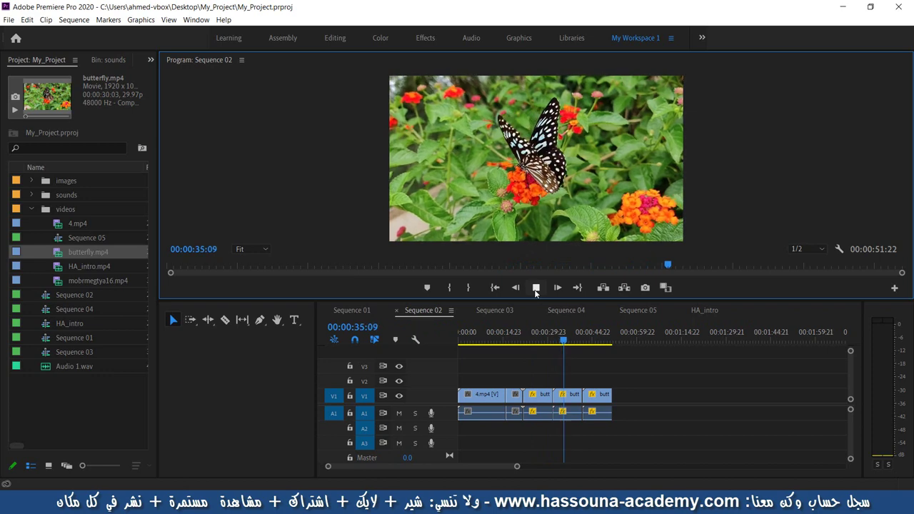
pyautogui.click(536, 288)
pyautogui.click(613, 377)
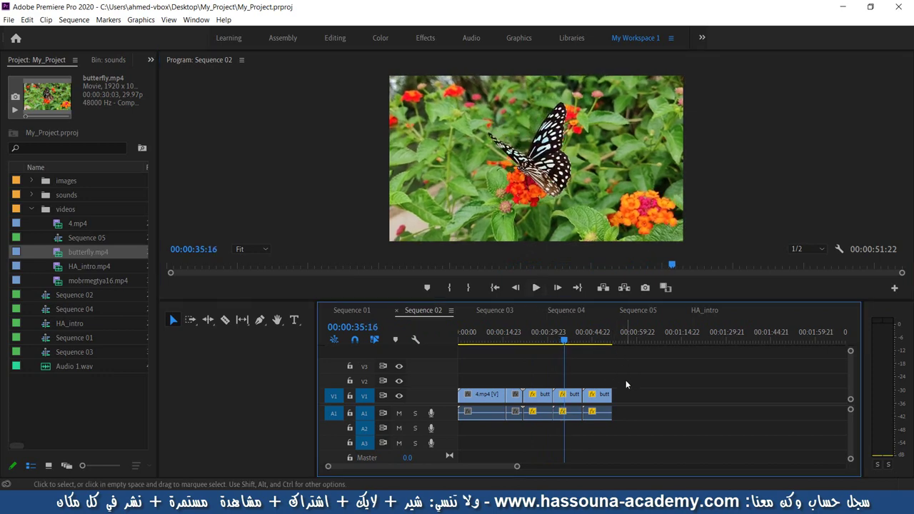
pyautogui.moveTo(626, 384); pyautogui.dragTo(544, 439)
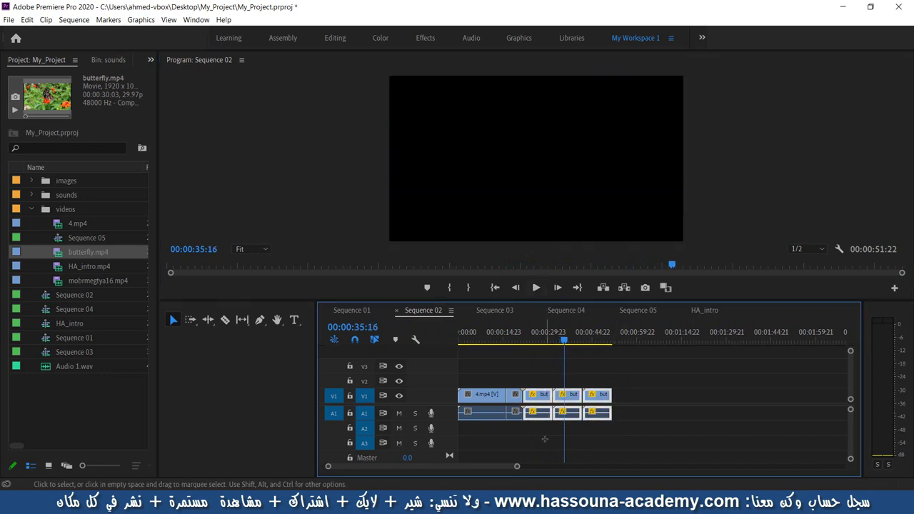
pyautogui.press('Delete')
pyautogui.hotkey('ctrl', 's')
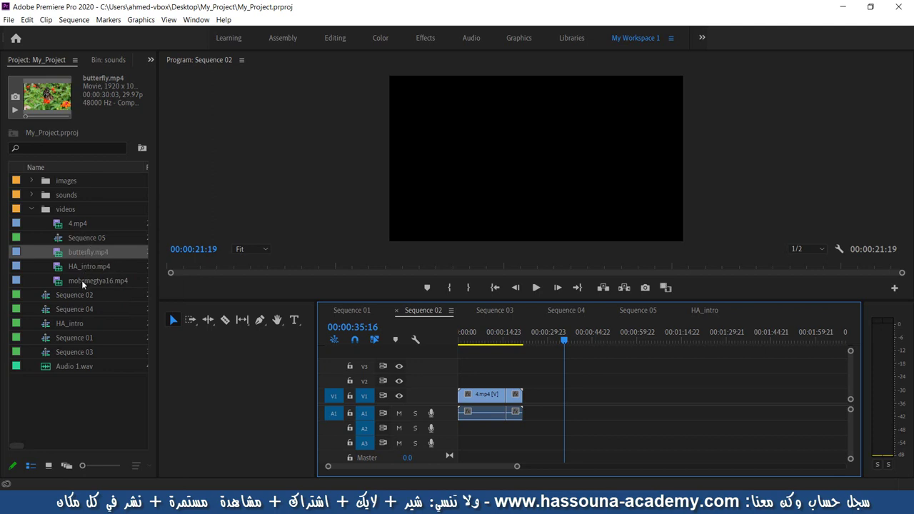
# Add mobrmegtya16.mp4 after 4.mp4, unlink its video from audio, and return the video to V1.
pyautogui.moveTo(81, 280); pyautogui.dragTo(565, 408)
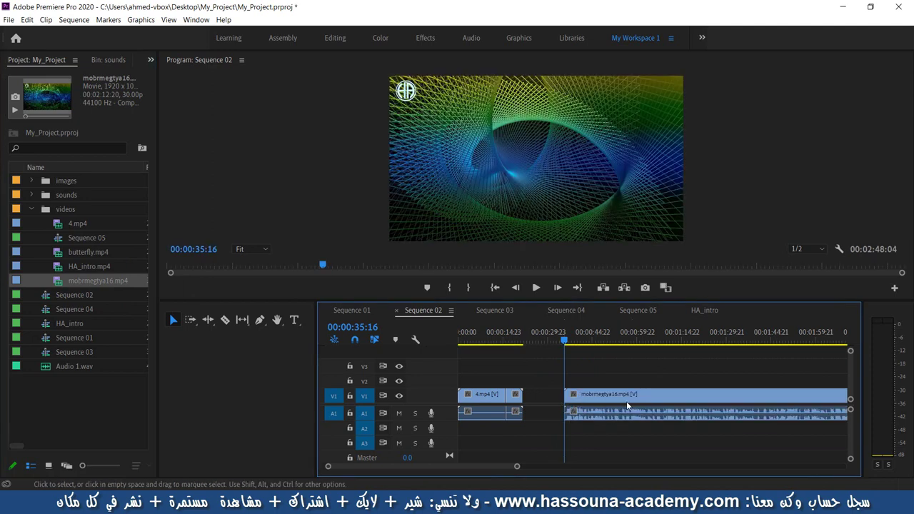
pyautogui.rightClick(618, 402)
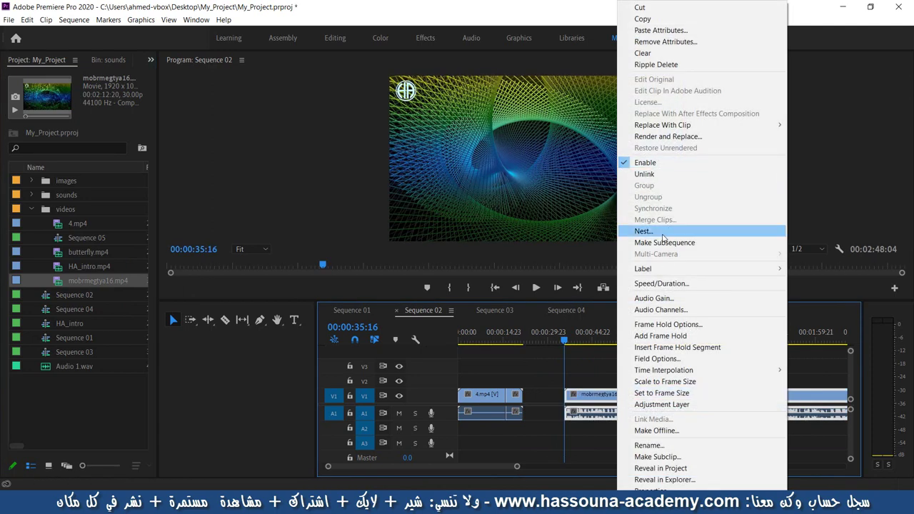
pyautogui.click(645, 174)
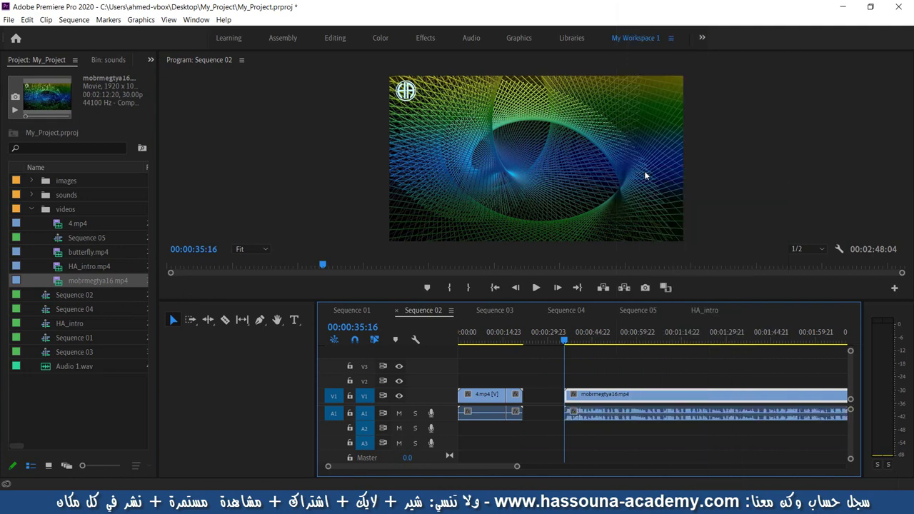
pyautogui.moveTo(636, 397)
pyautogui.mouseDown()
pyautogui.moveTo(619, 375)
pyautogui.moveTo(597, 380)
pyautogui.mouseUp()
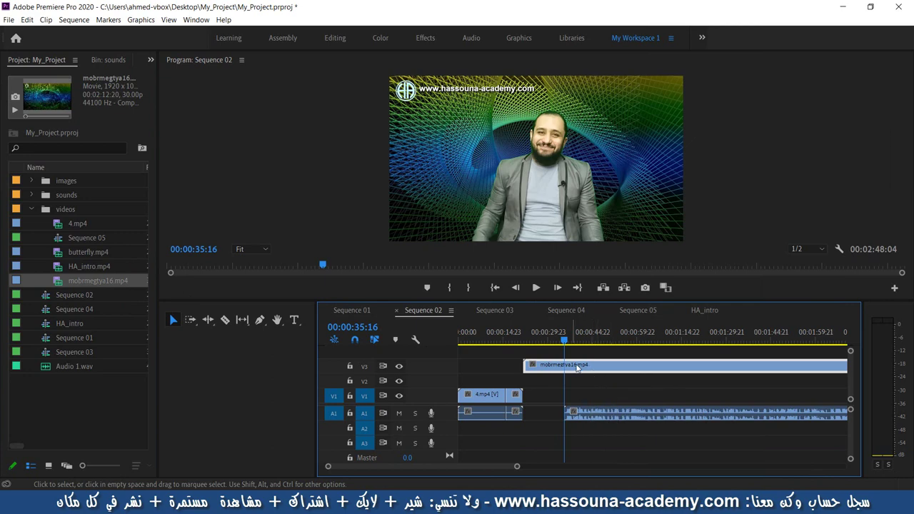
pyautogui.moveTo(579, 368); pyautogui.dragTo(613, 409)
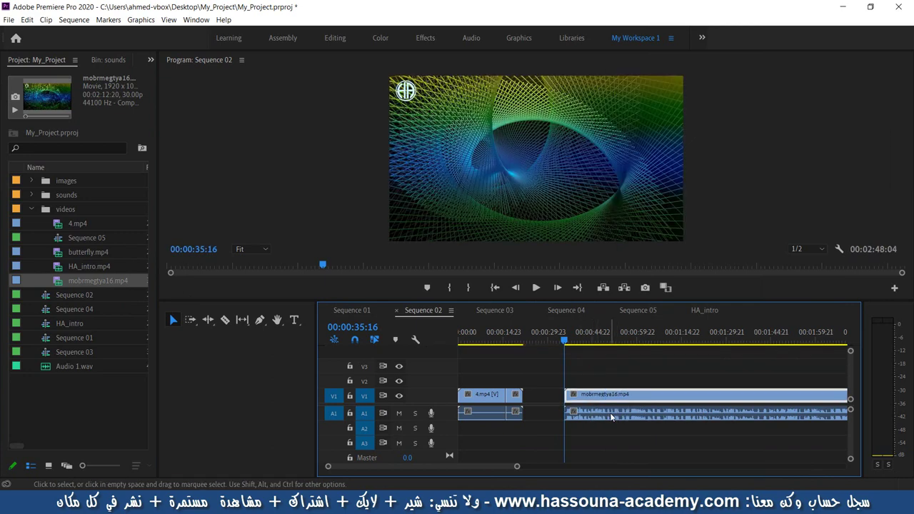
# Set mobrmegtya16.mp4 to 125% speed, preview it, then select the clip.
pyautogui.rightClick(611, 414)
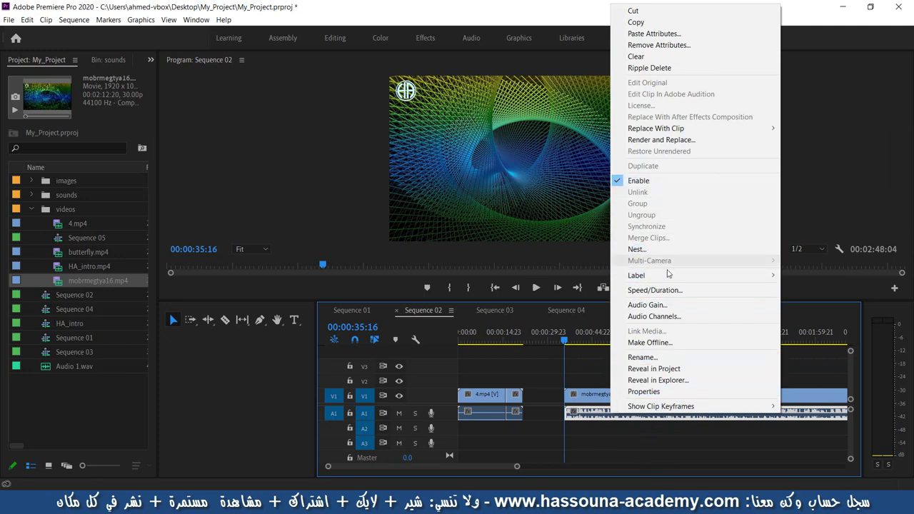
pyautogui.click(655, 290)
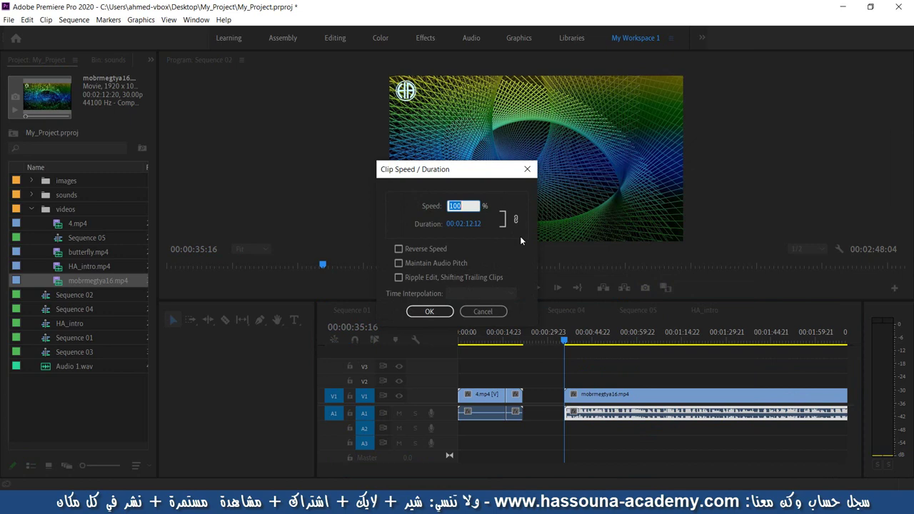
pyautogui.write('125')
pyautogui.click(430, 313)
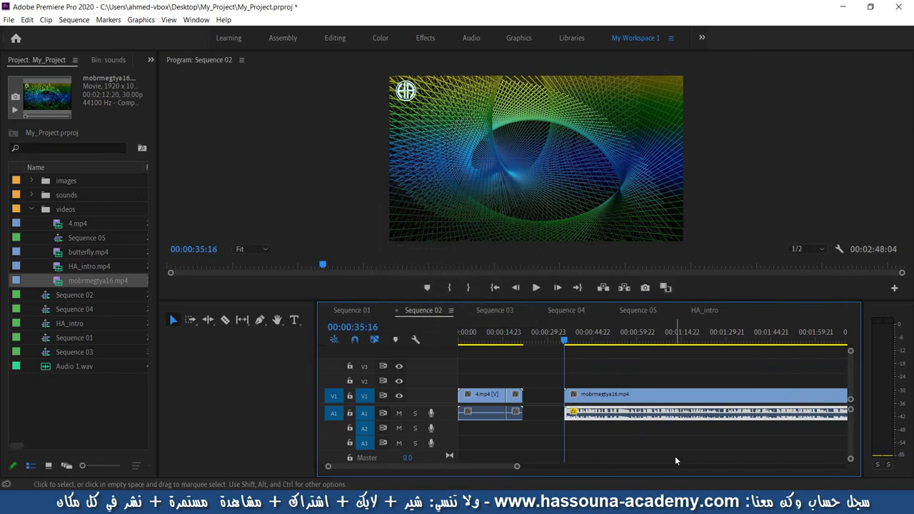
pyautogui.click(536, 287)
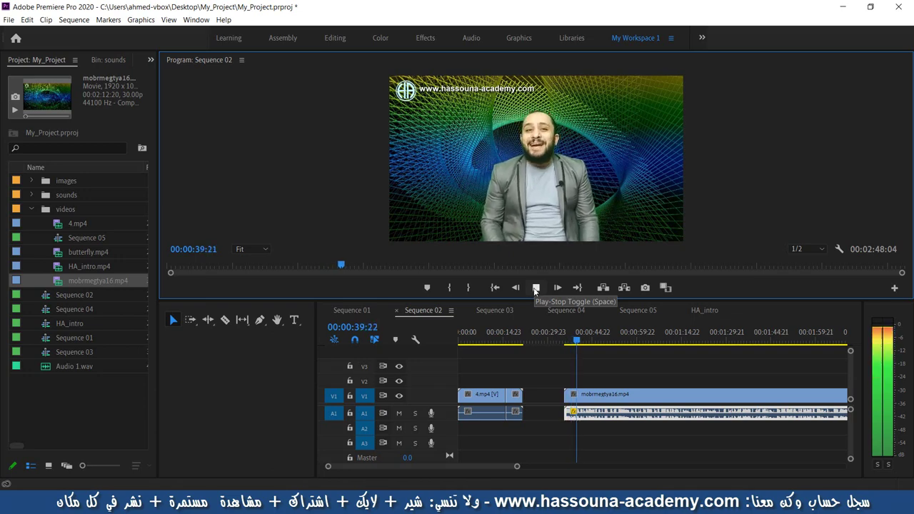
pyautogui.click(536, 288)
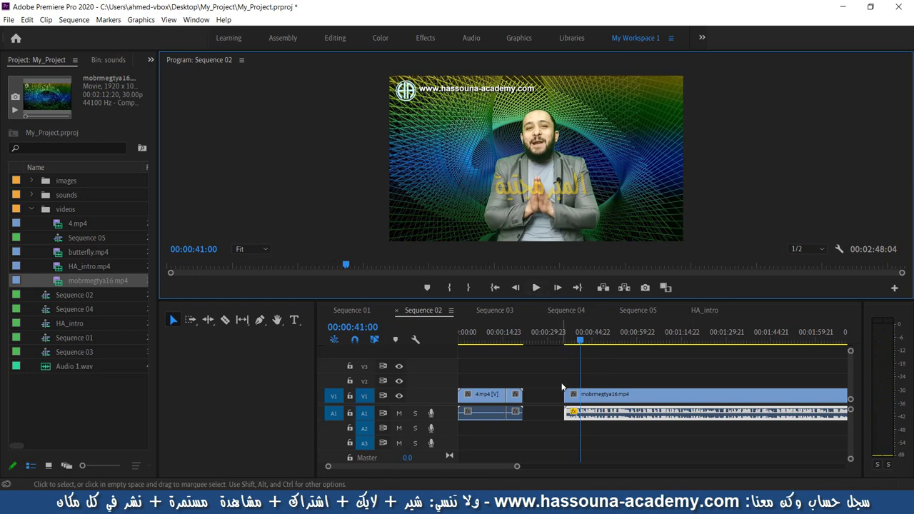
pyautogui.moveTo(611, 426); pyautogui.dragTo(610, 430)
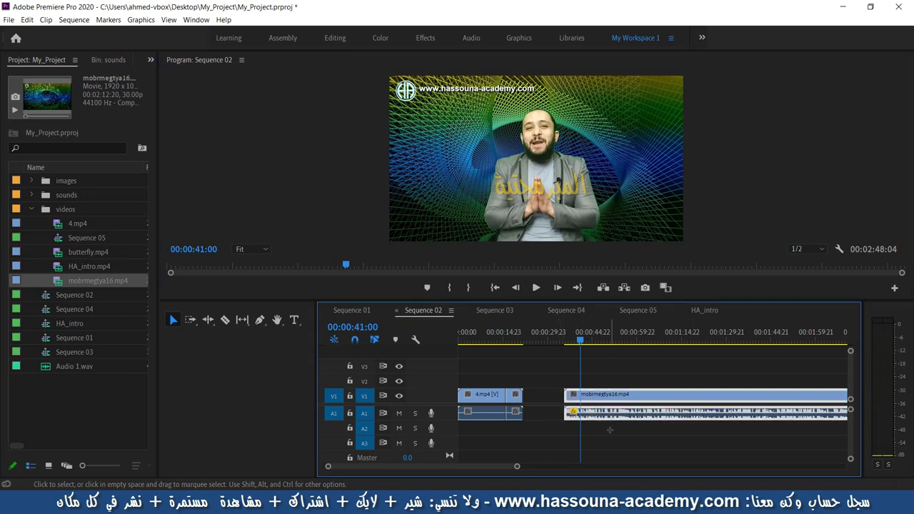
# Delete the mobrmegtya16.mp4 clip so only 4.mp4 remains, save the project, and minimize Premiere Pro.
pyautogui.press('Delete')
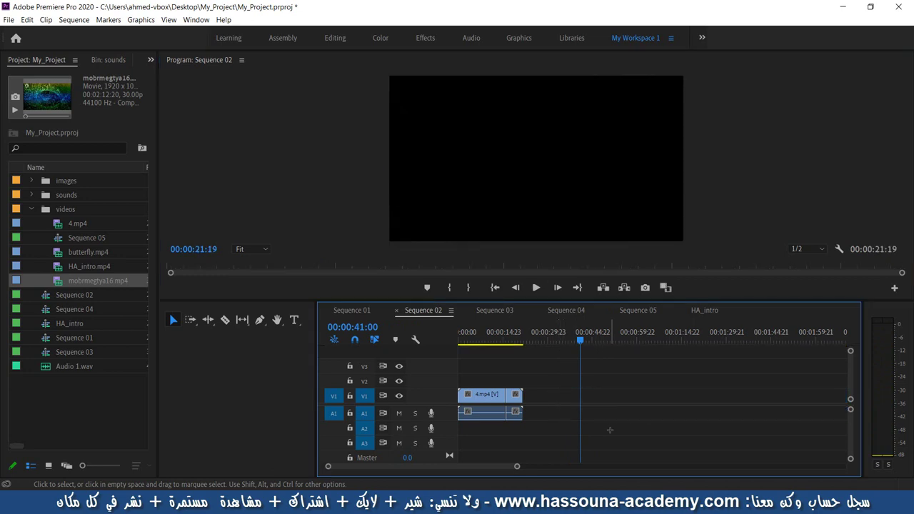
pyautogui.hotkey('ctrl', 's')
pyautogui.click(843, 7)
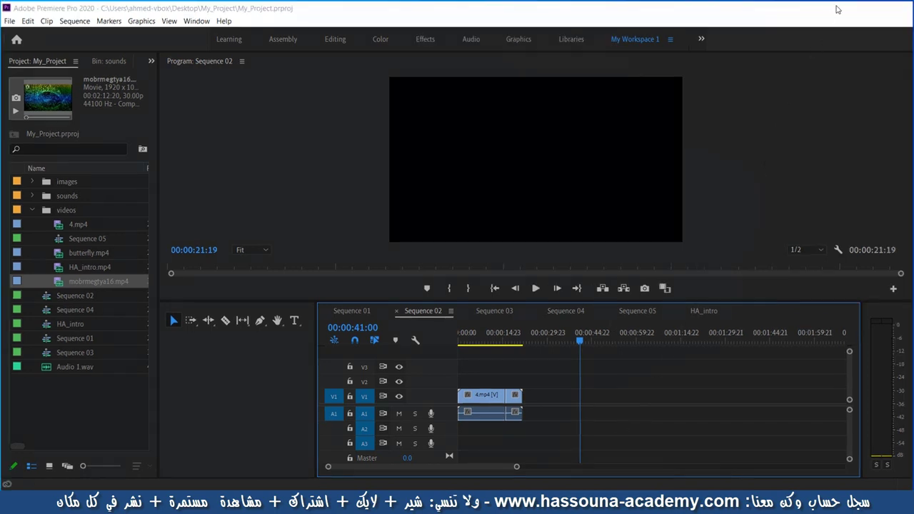